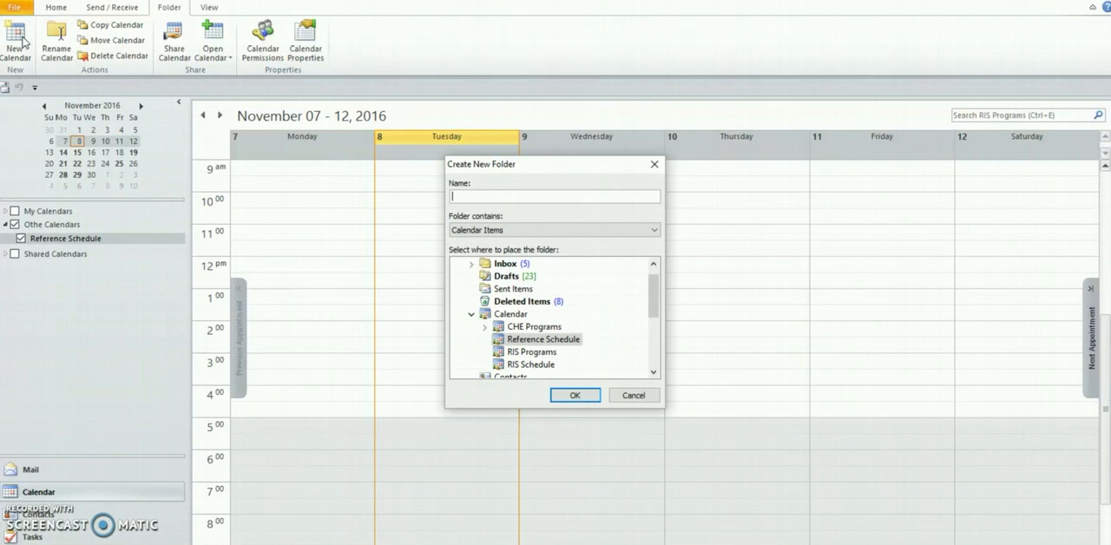
Name the new calendar folder Staff Schedule and create it
text(STaff)
key(BackSpace)
key(BackSpace)
key(BackSpace)
key(BackSpace)
text(taff Schedule)
click(571, 396)
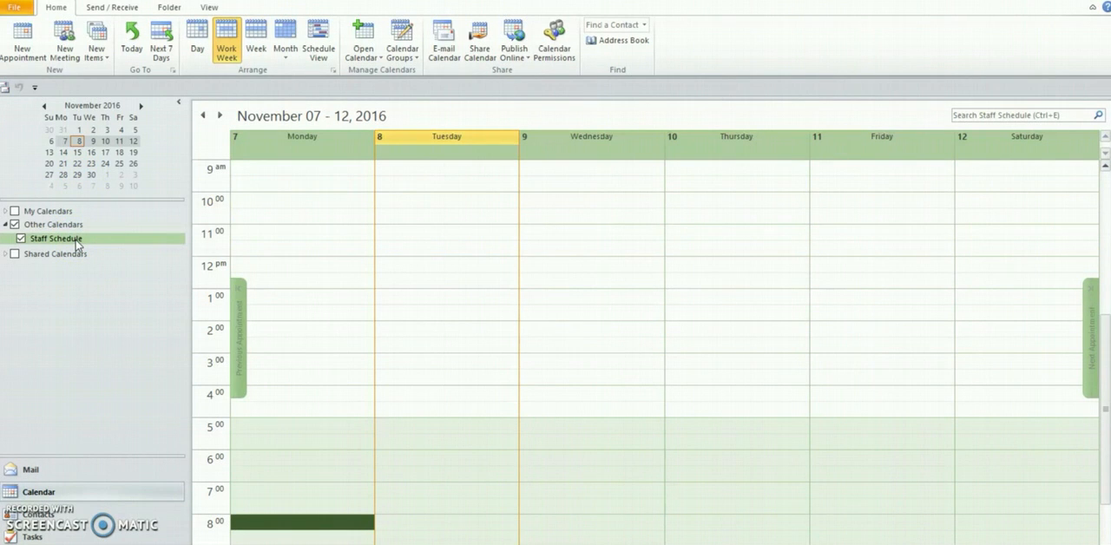
Preview the Staff Schedule calendar in the day, week and month views and return to the work week view
click(228, 36)
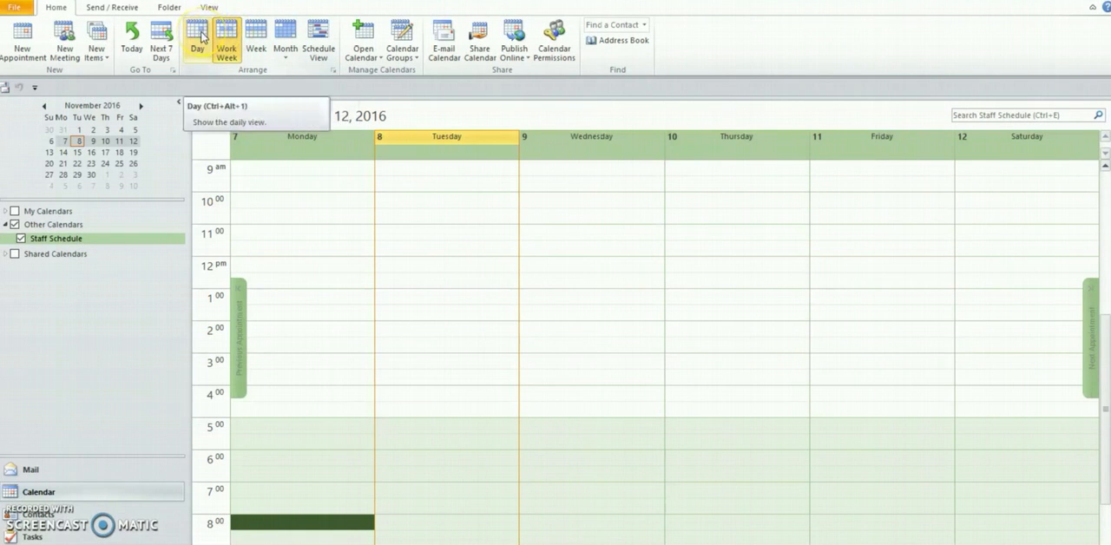
click(199, 33)
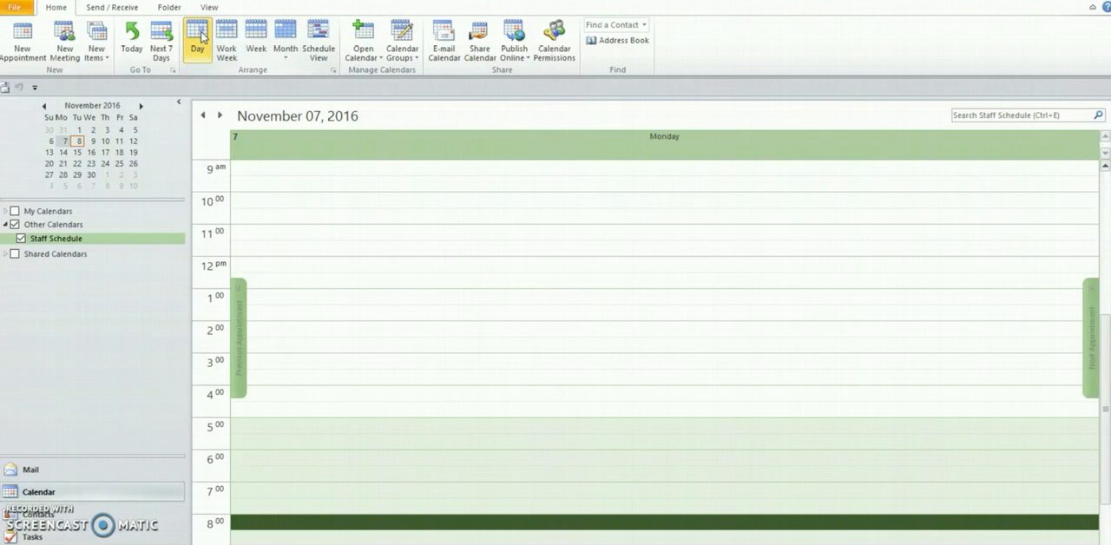
click(258, 35)
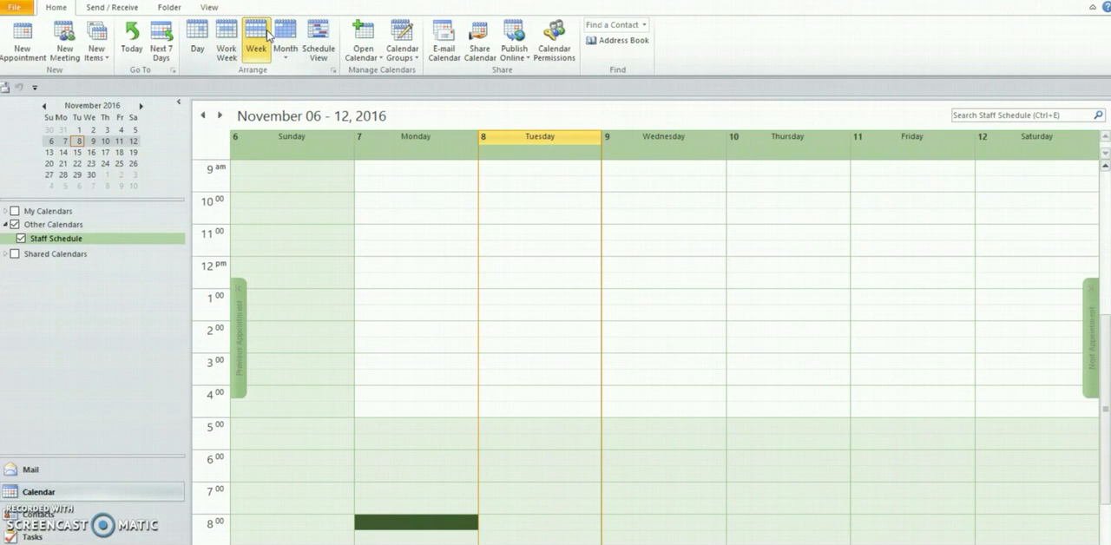
click(283, 34)
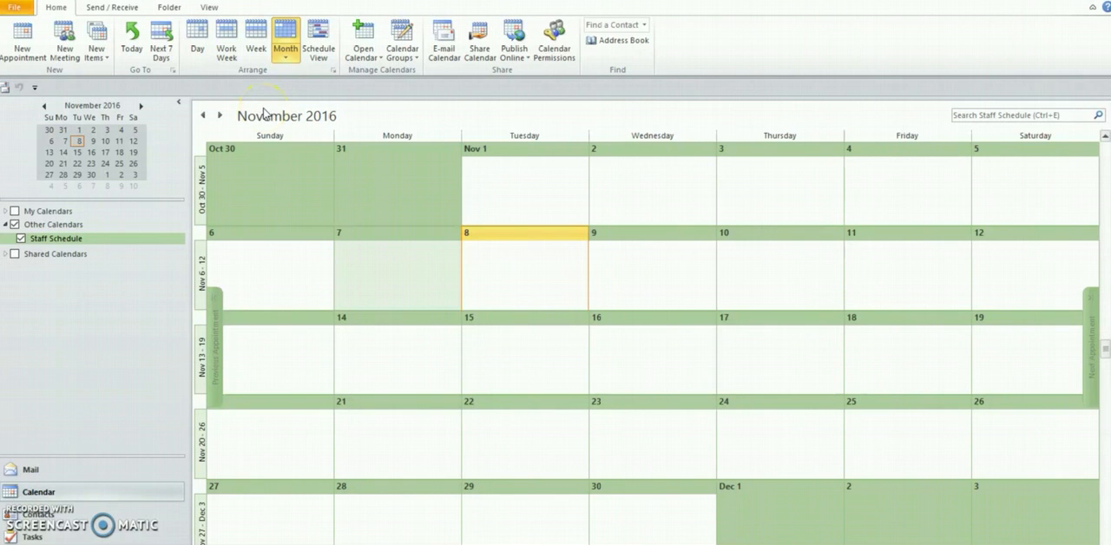
key(ctrl+alt+2)
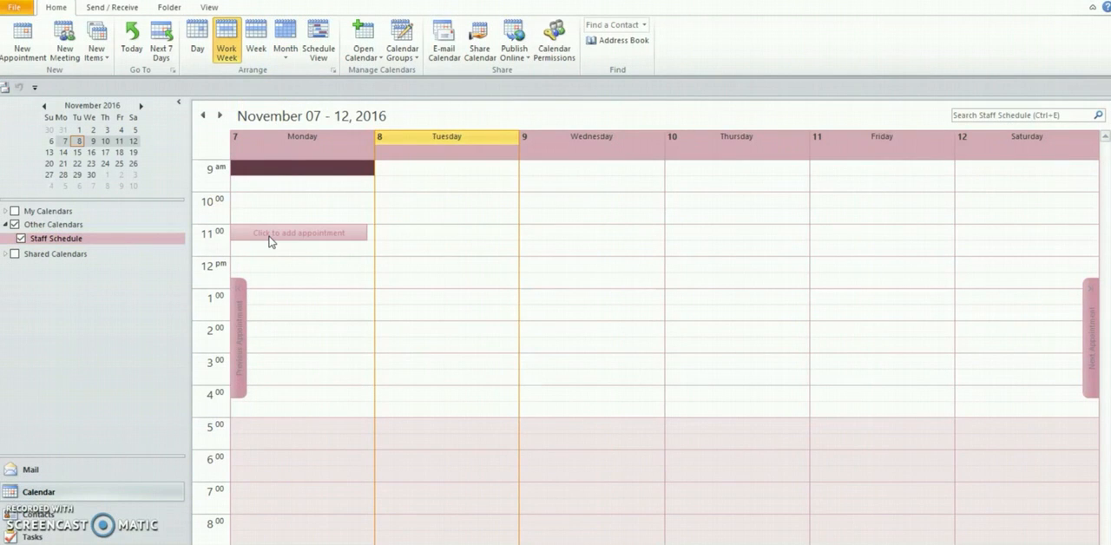
click(265, 165)
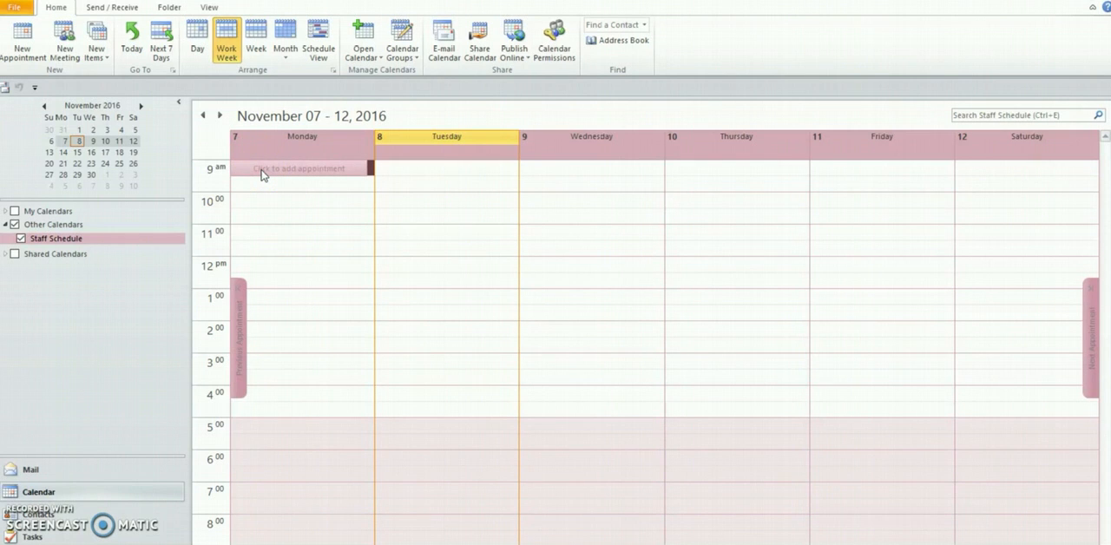
click(260, 170)
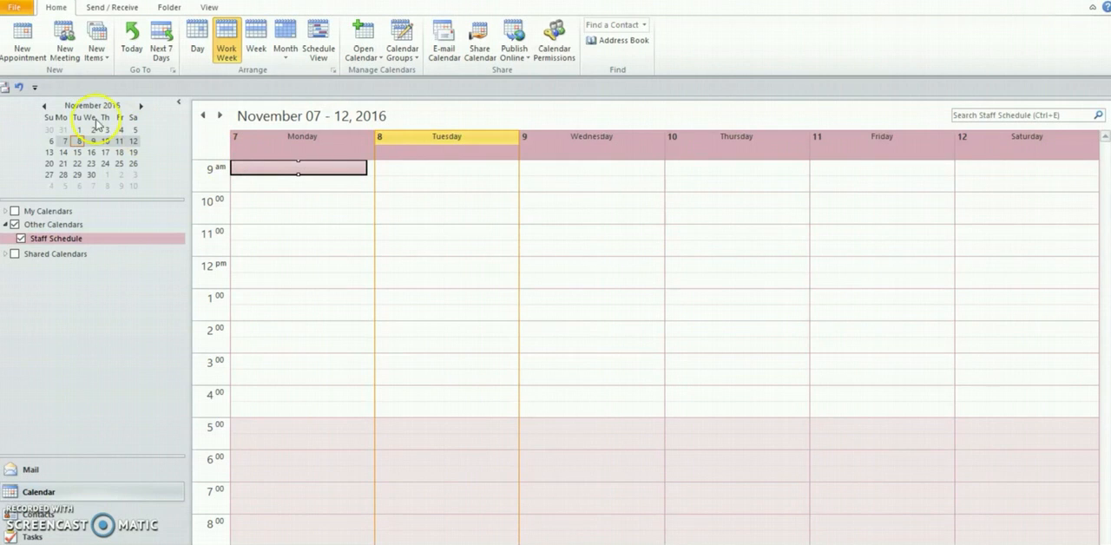
click(22, 48)
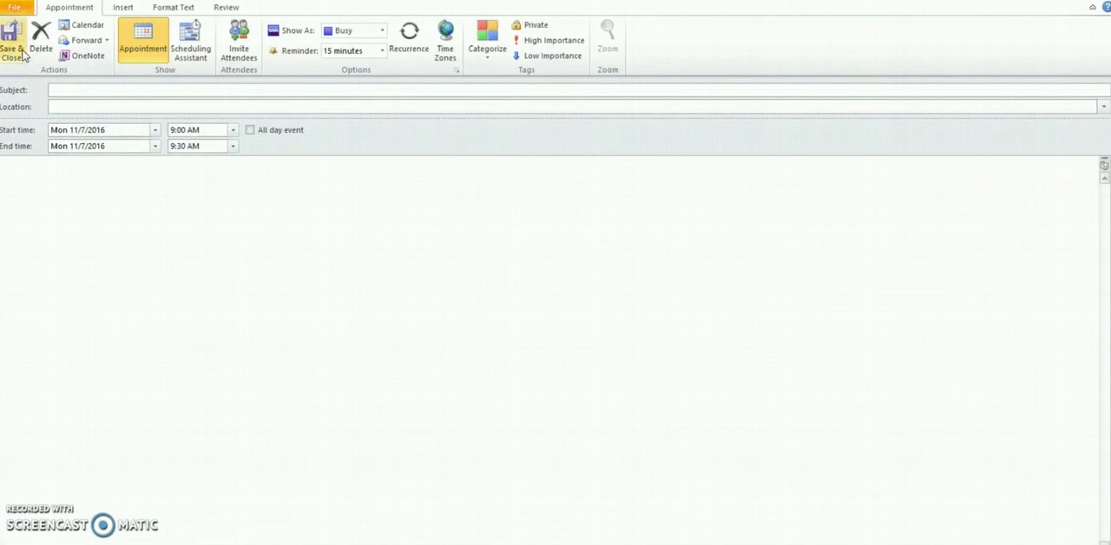
click(1101, 4)
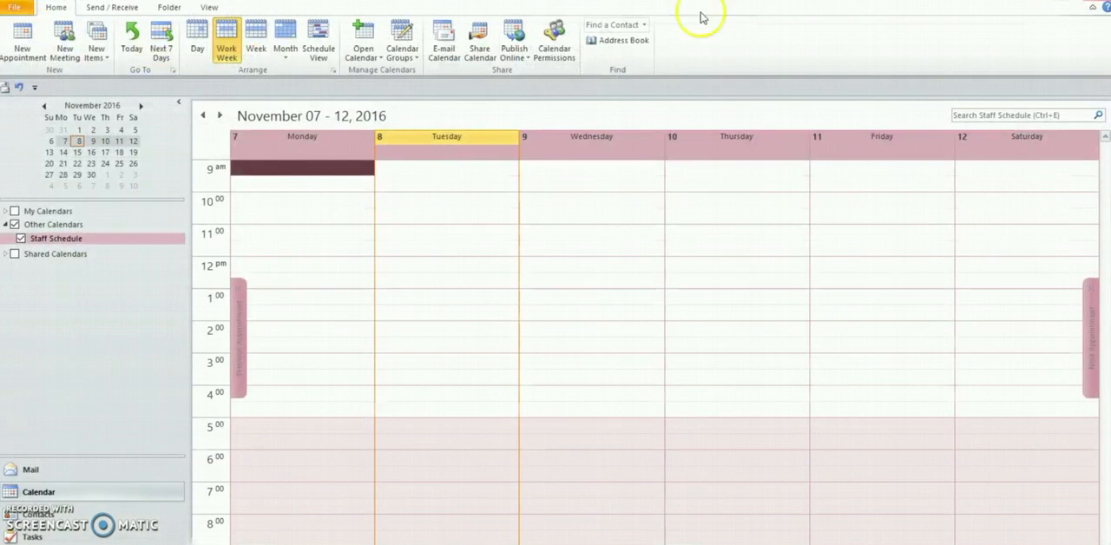
Create and save a Monday 11/7/2016 appointment from 9:00 AM to 5:00 PM, with the first staff member's name as the subject
double_click(275, 174)
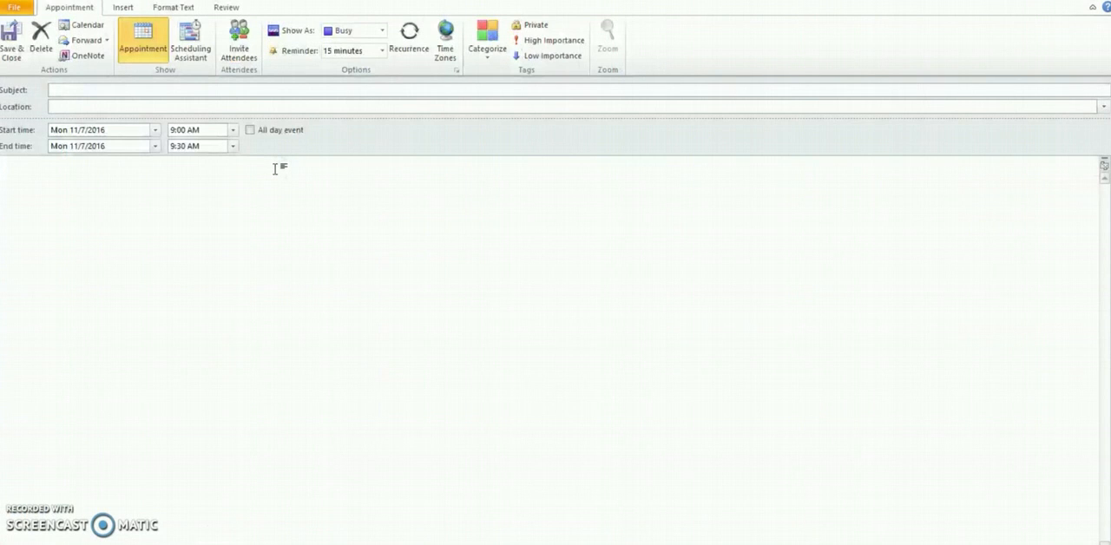
text(Peter)
click(232, 145)
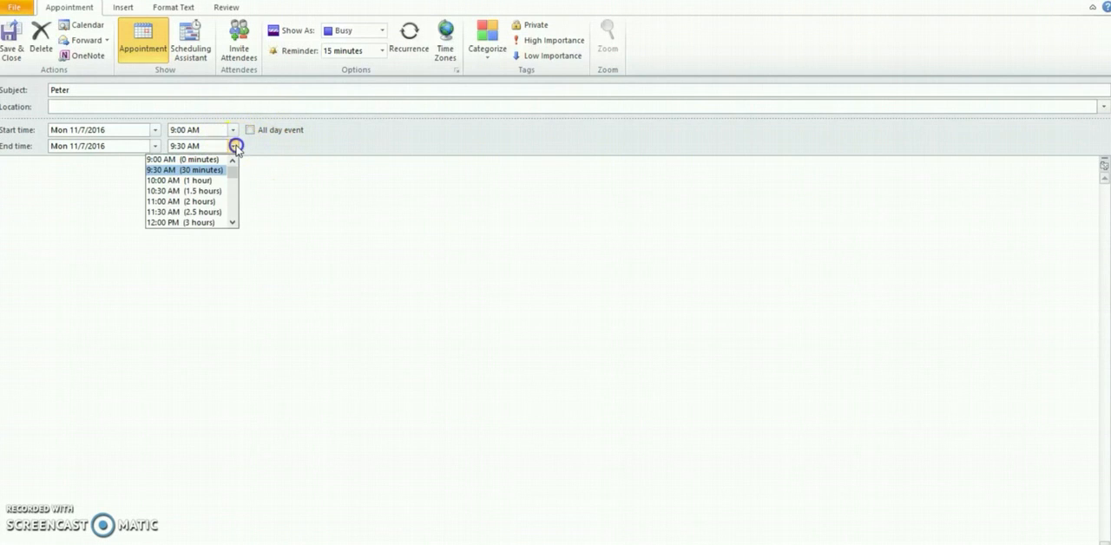
click(231, 180)
click(231, 183)
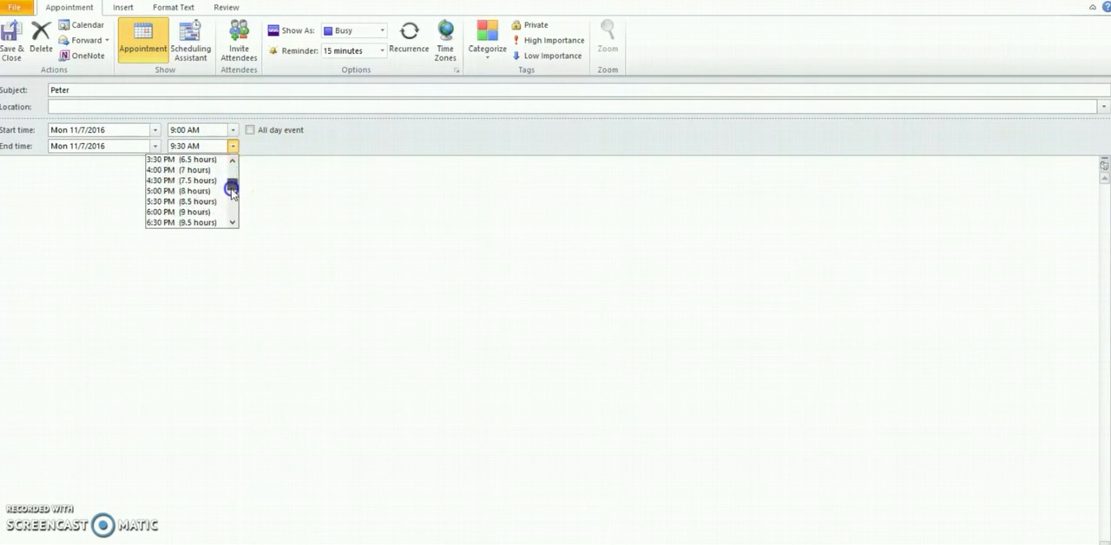
click(162, 190)
click(168, 191)
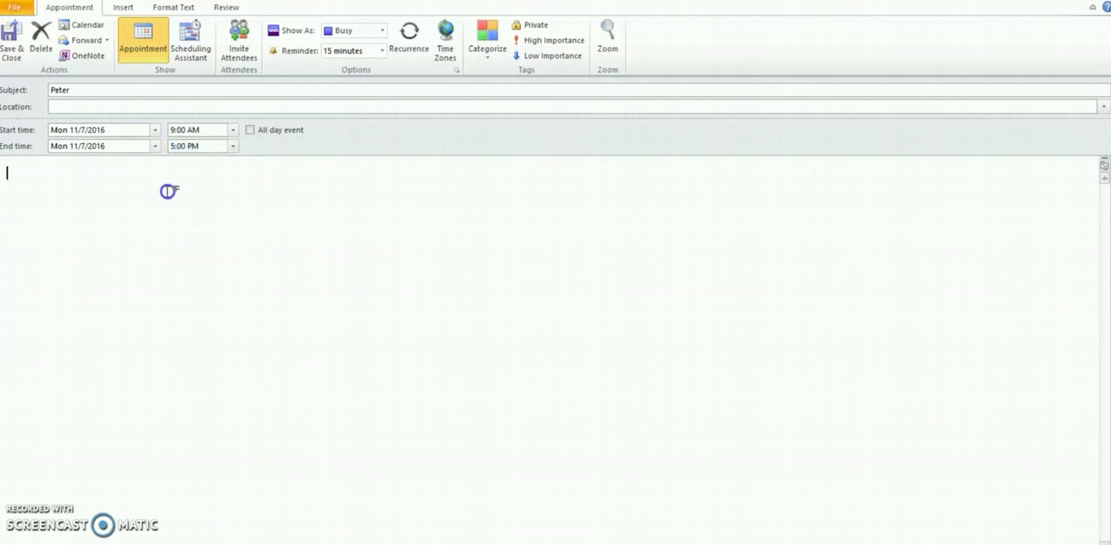
click(20, 33)
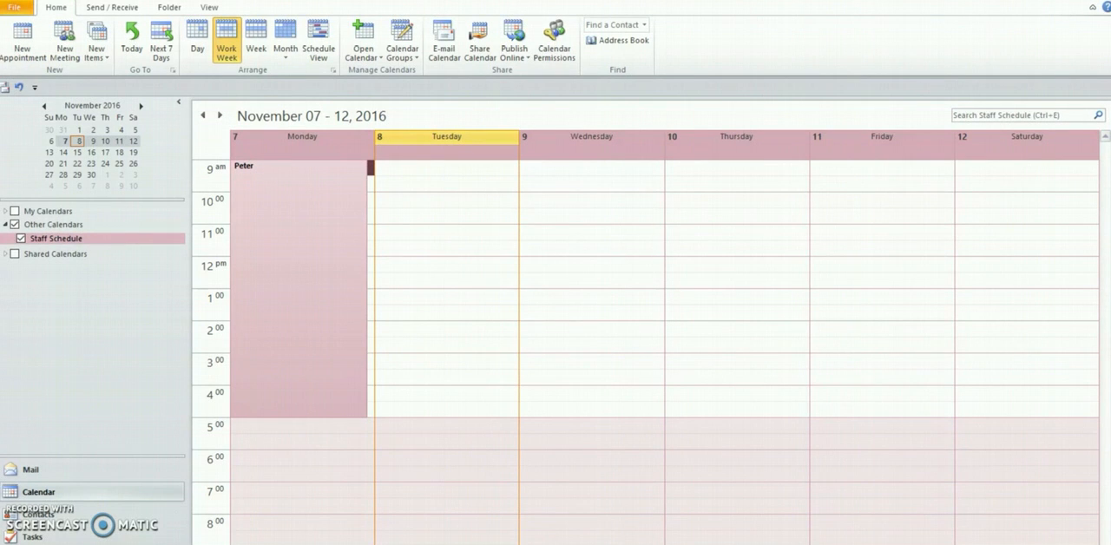
Make the Monday 9:00 AM shift recur weekly every 1 week on Monday with no end date, and save the series
click(284, 243)
double_click(284, 236)
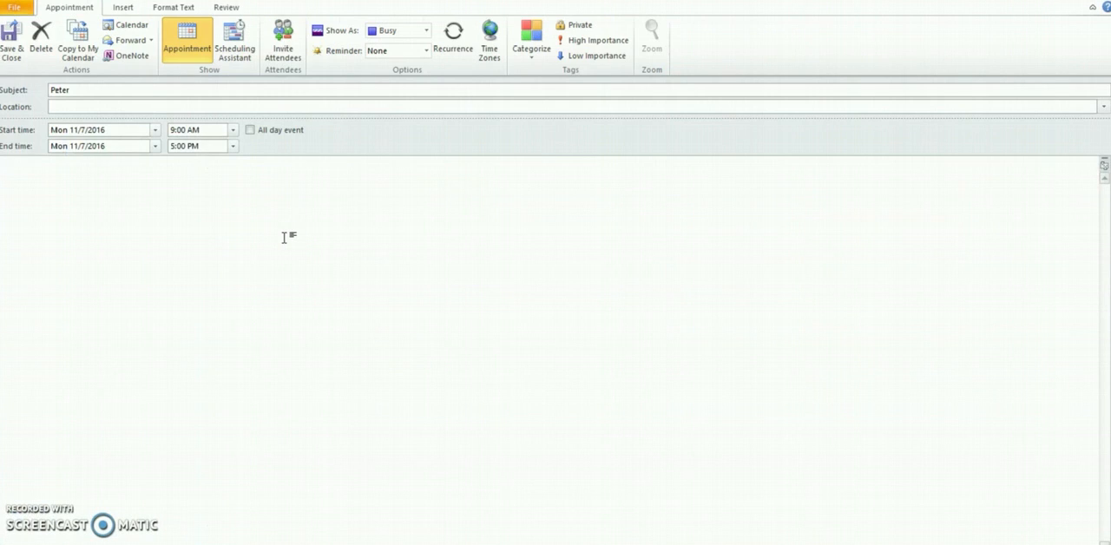
click(443, 48)
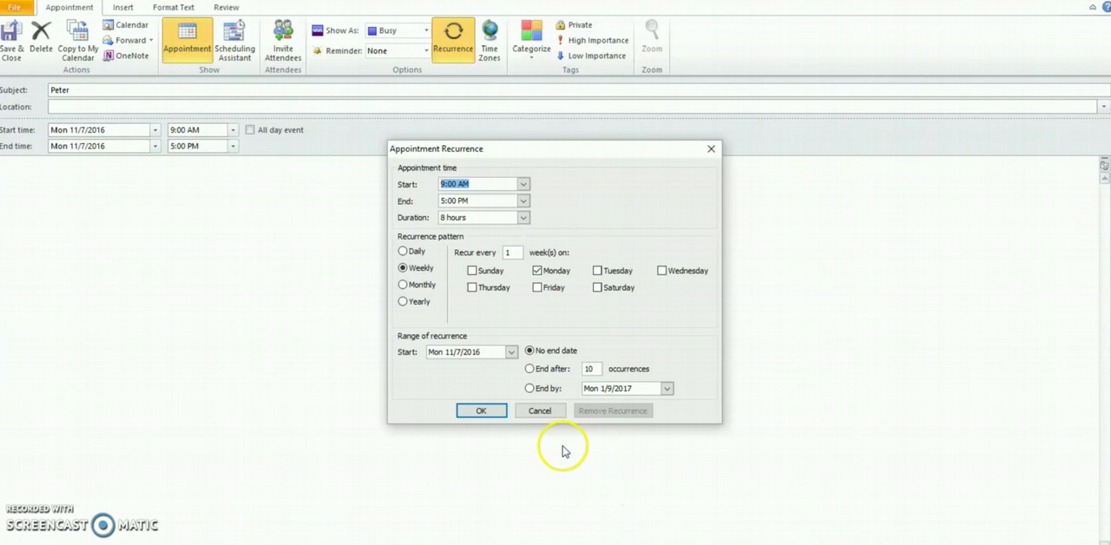
click(403, 251)
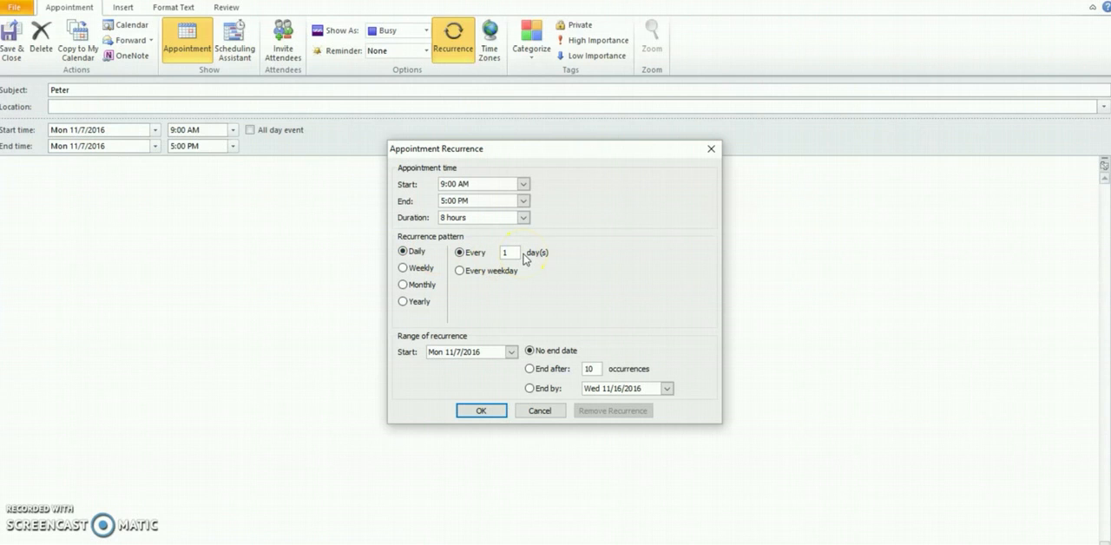
click(419, 270)
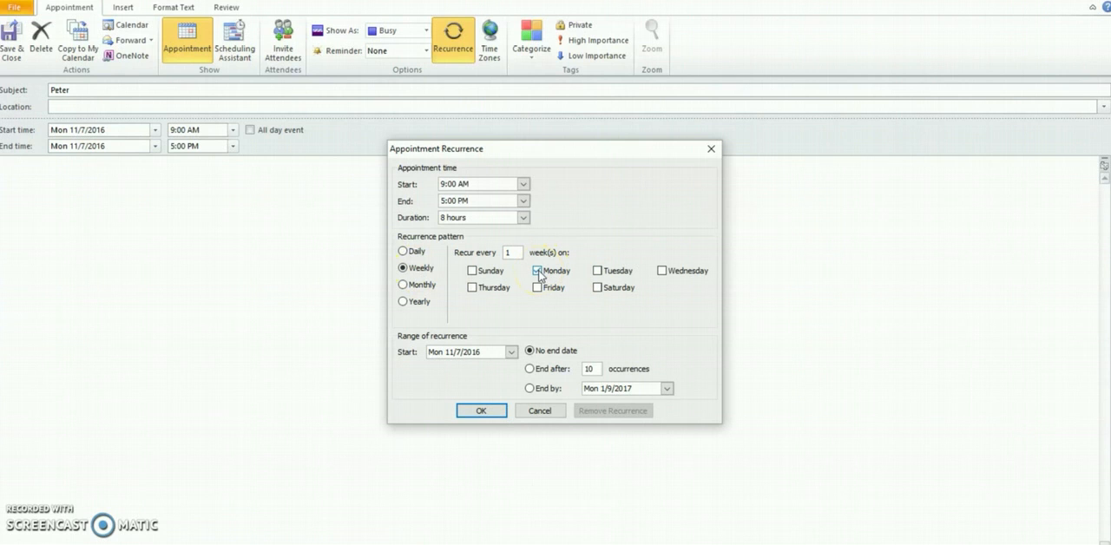
click(509, 253)
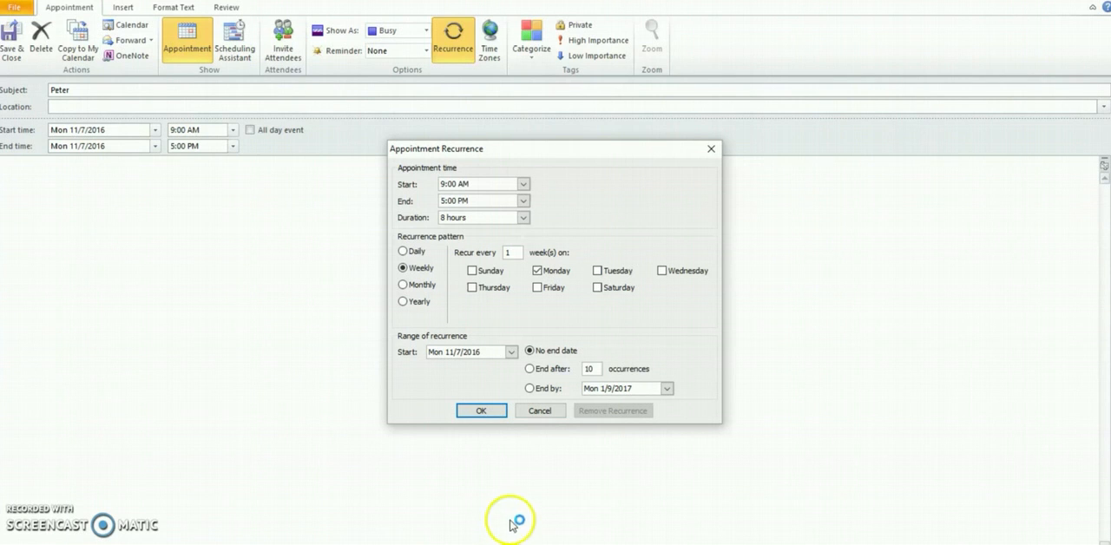
click(482, 411)
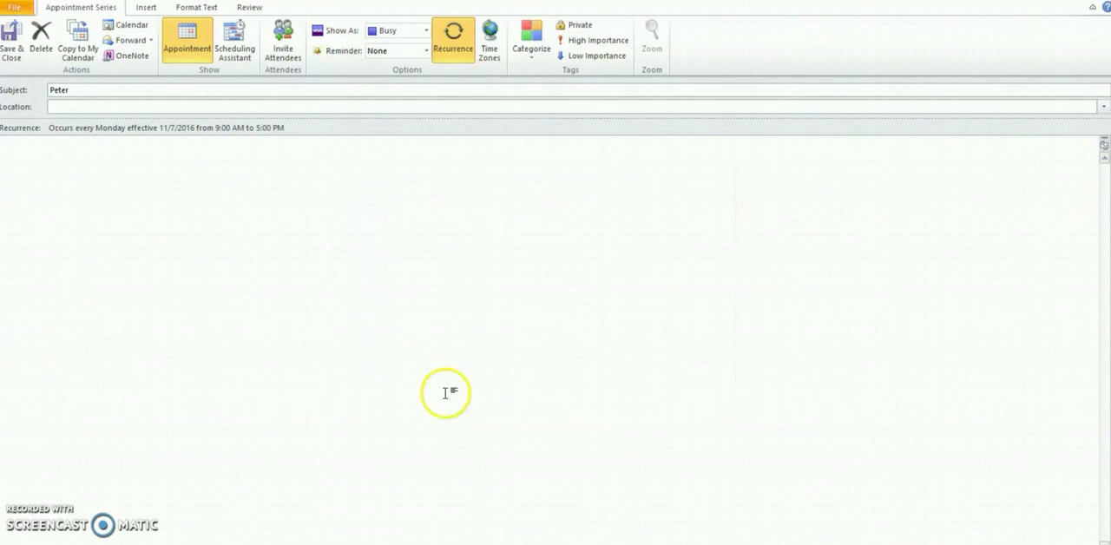
click(9, 52)
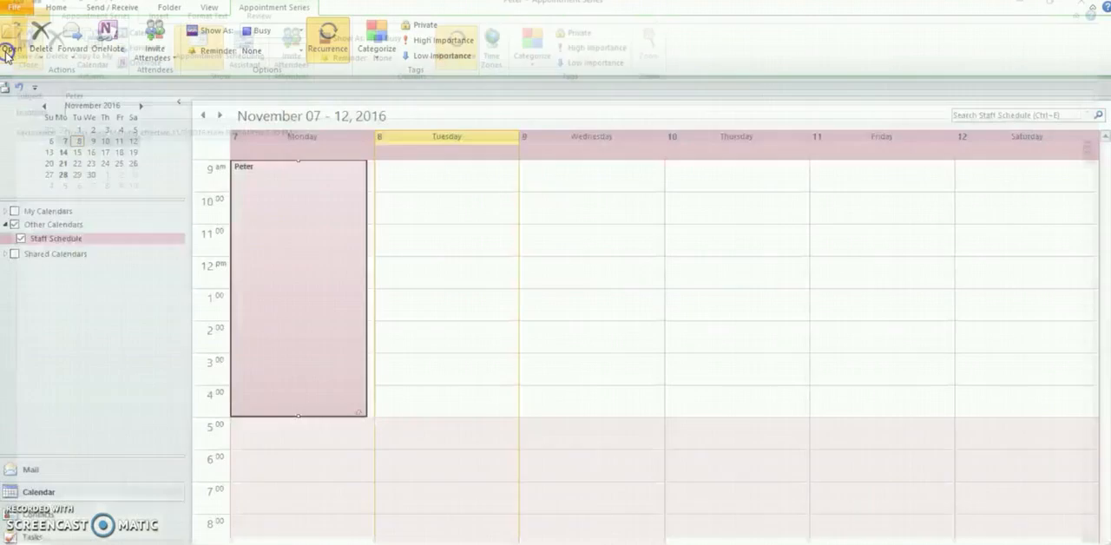
Check the following weeks for the recurring Monday 9:00 AM shift and return to the week of November 7
click(219, 118)
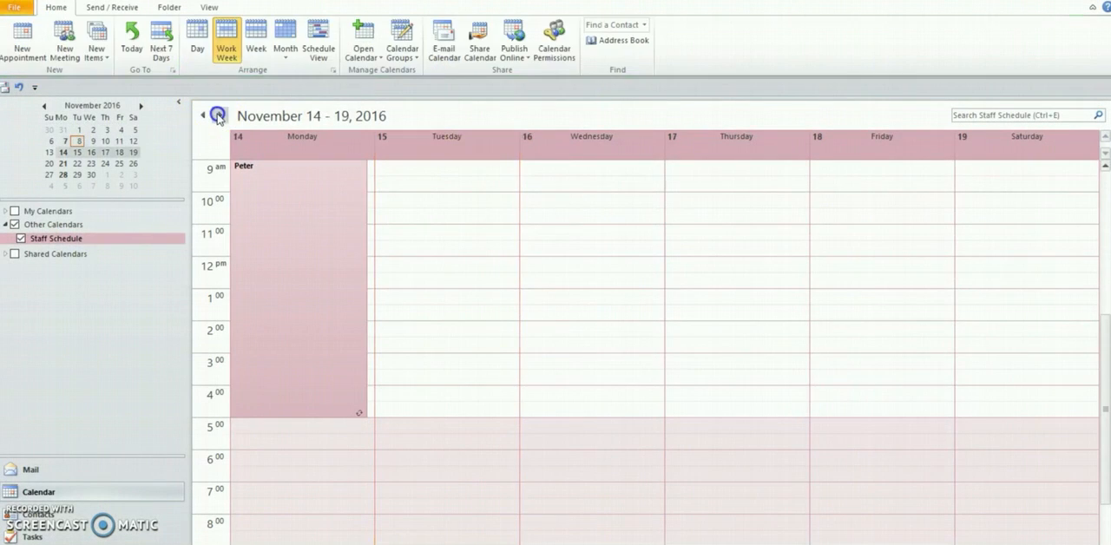
click(218, 118)
click(218, 116)
click(204, 116)
click(204, 116)
click(204, 116)
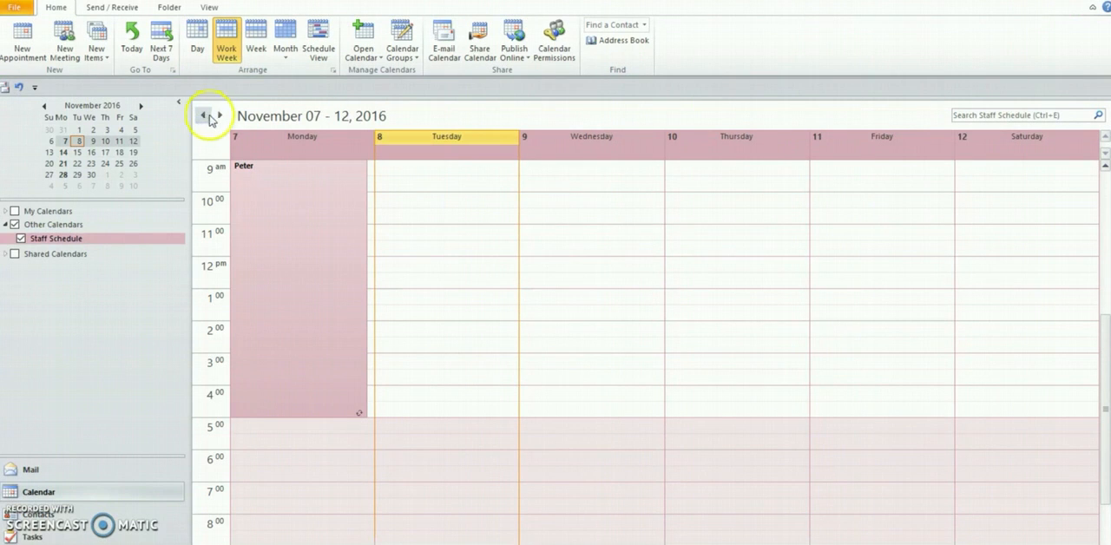
Start a Monday 11/7/2016 appointment from 12:00 PM to 8:00 PM, with the second staff member's name as the subject
click(399, 266)
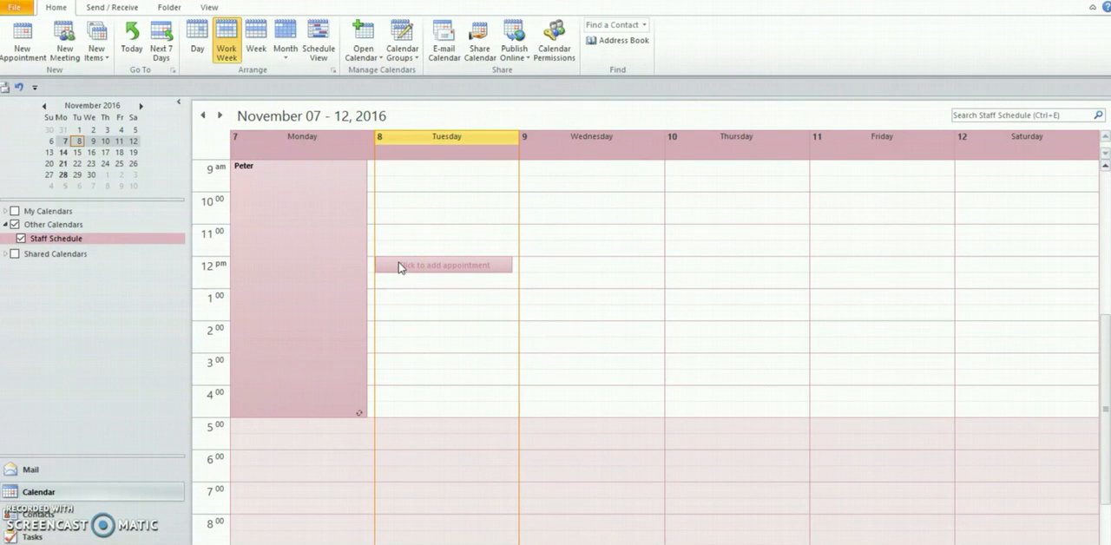
double_click(372, 264)
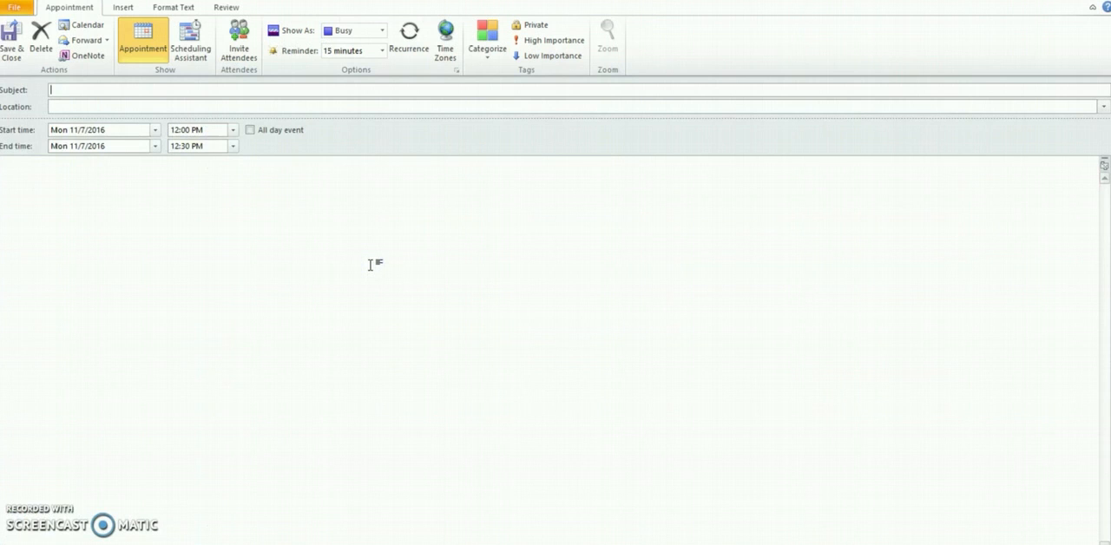
text(Wendy)
click(232, 146)
click(232, 221)
click(232, 221)
click(233, 222)
click(233, 221)
click(233, 221)
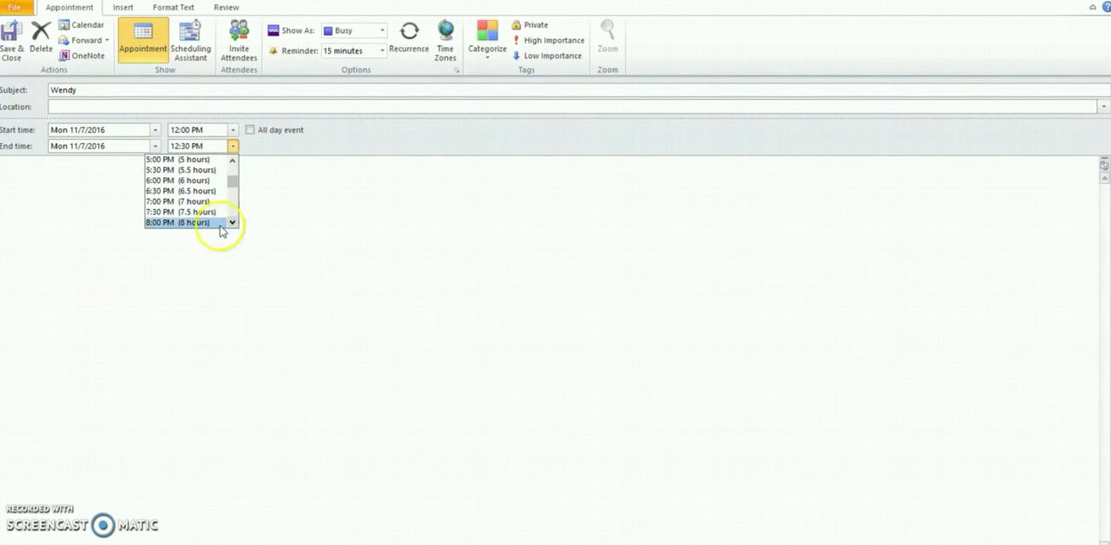
click(202, 222)
click(275, 230)
Set the 12:00 PM shift to recur weekly on Monday with no end date, and save the series
click(405, 42)
click(412, 274)
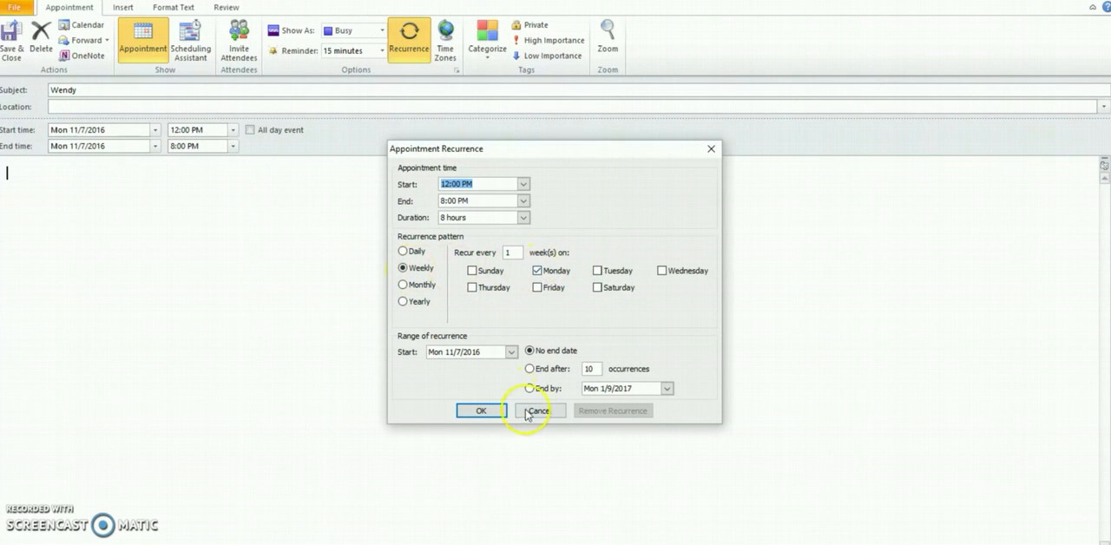
click(488, 410)
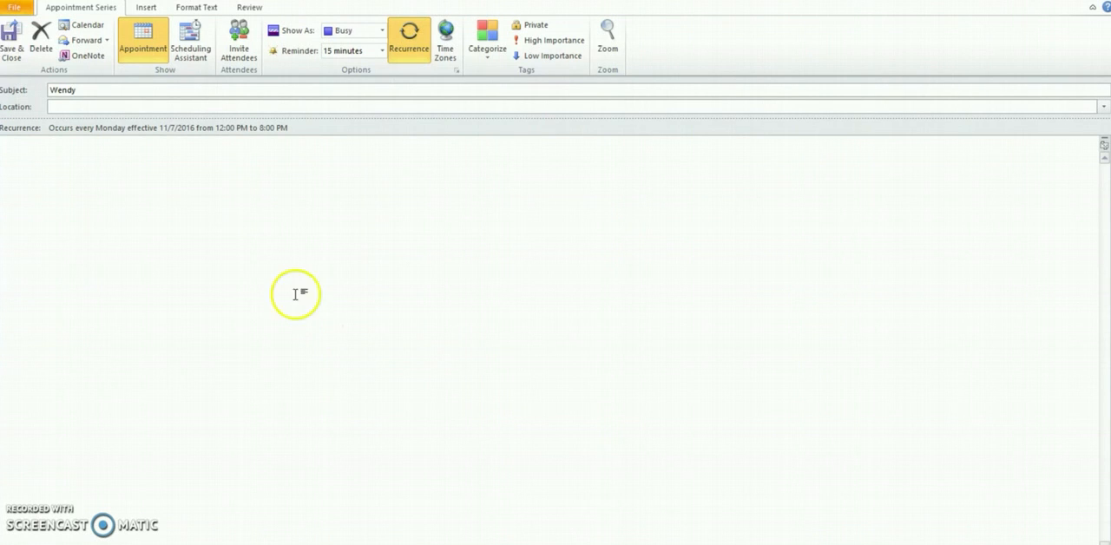
click(10, 42)
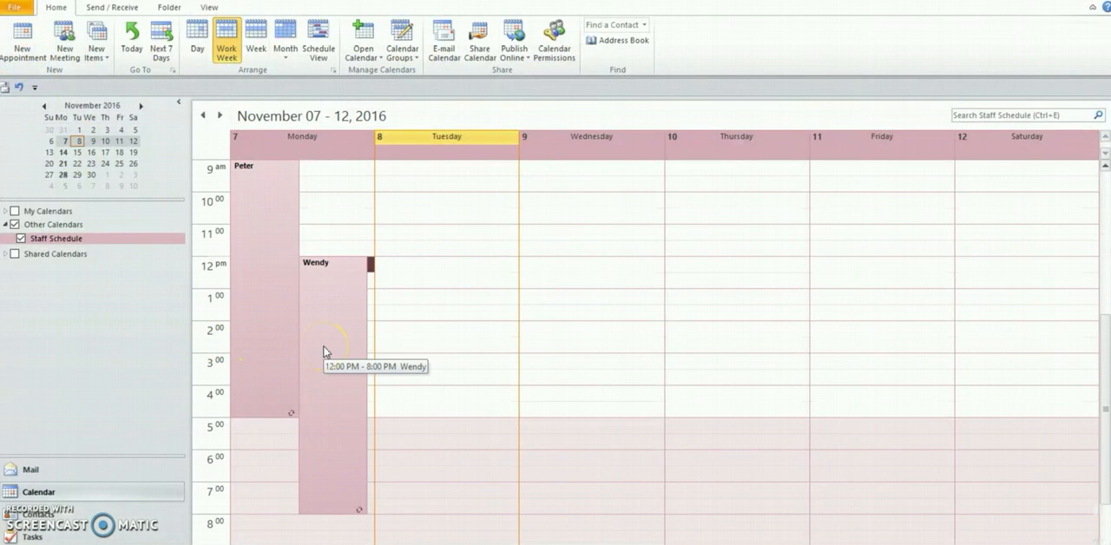
Check that both Monday shifts repeat in the following weeks and return to the November 7 week
click(220, 114)
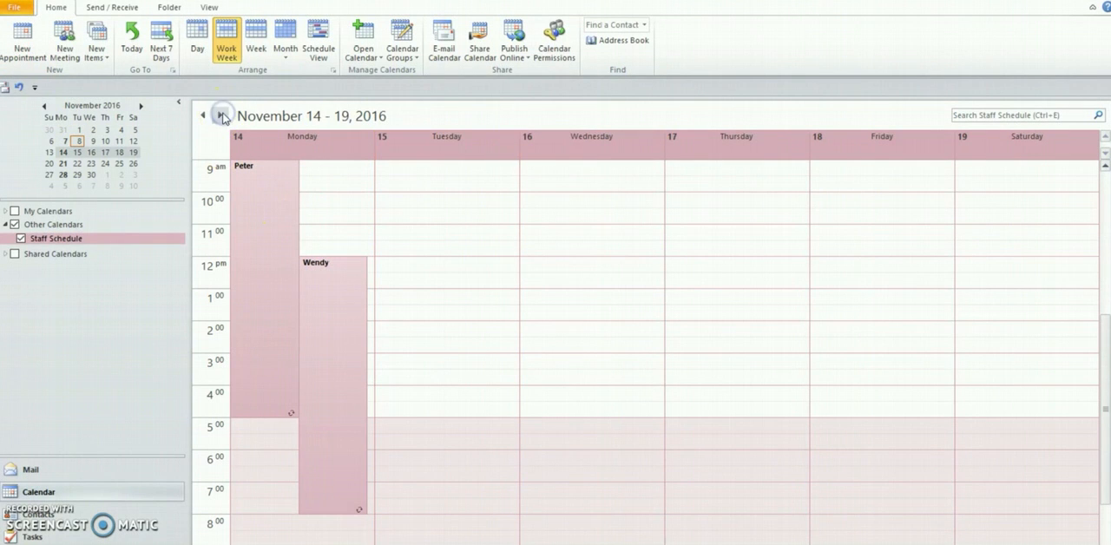
click(221, 115)
click(202, 115)
click(202, 115)
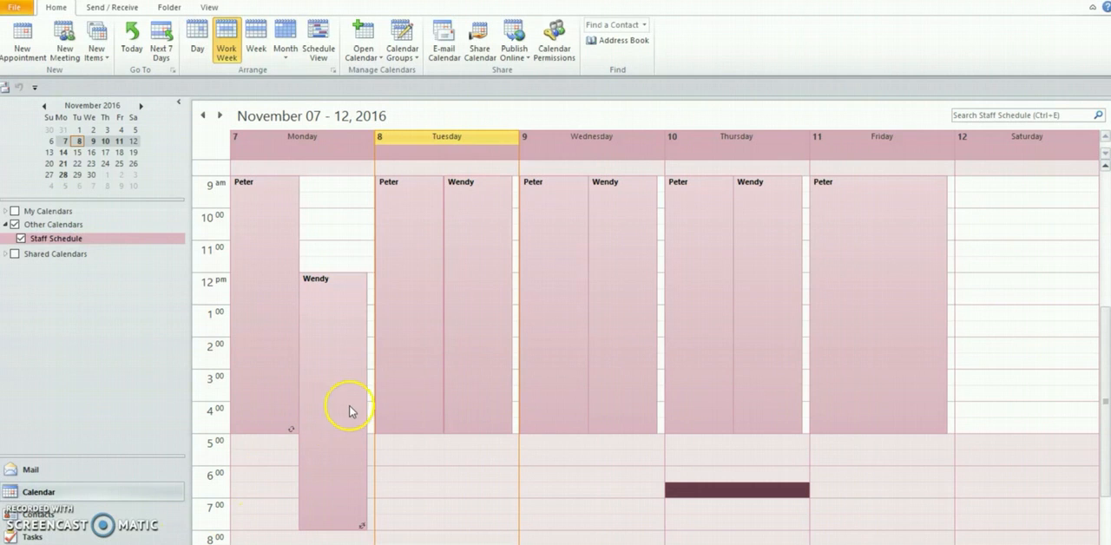
Move the second staff member's Tuesday shift so that it starts at 12 PM
mouse_move(469, 218)
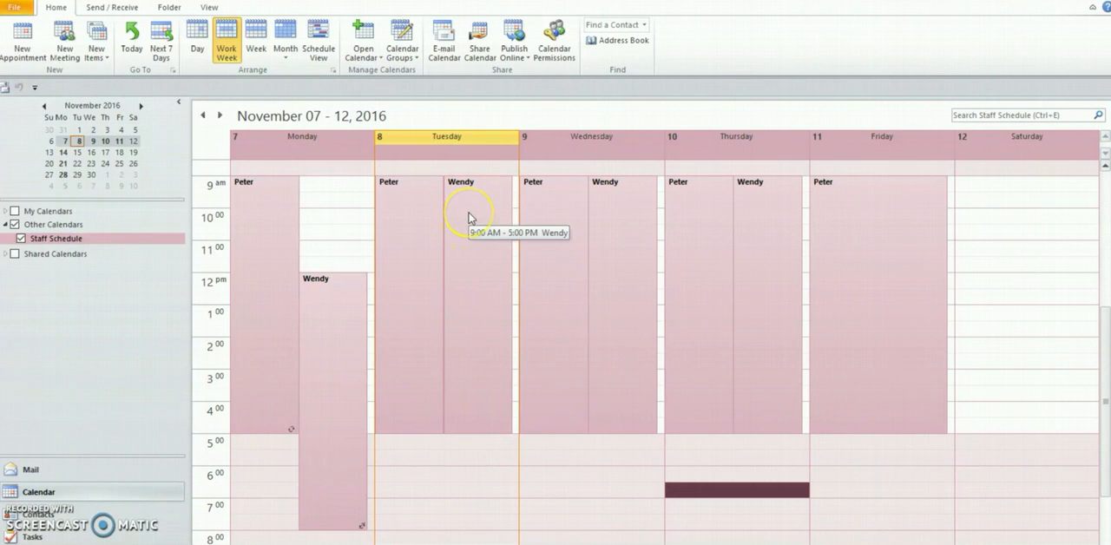
drag(469, 218, 471, 292)
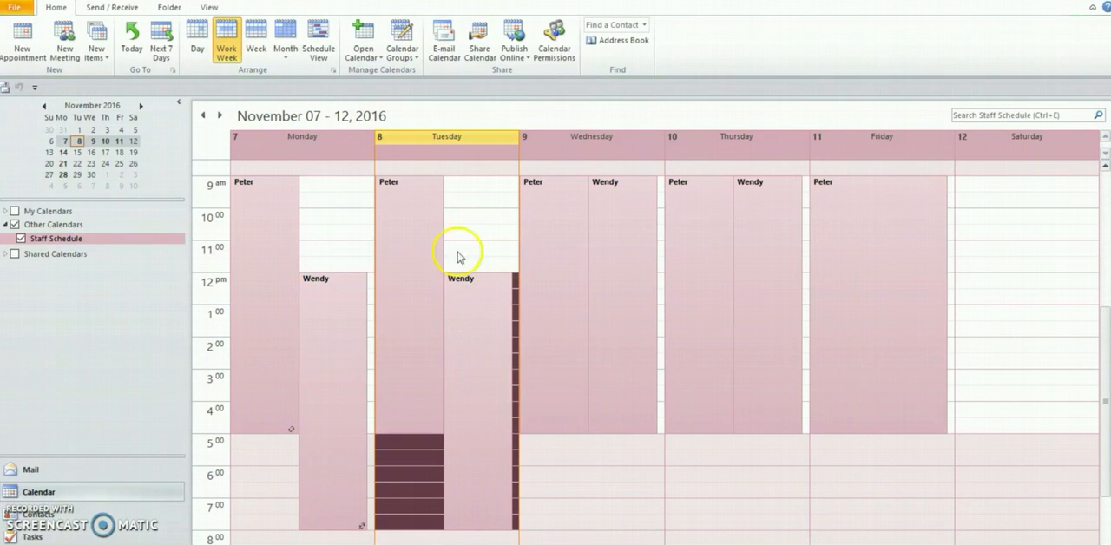
Shorten the first staff member's Tuesday shift so that it ends at 3 PM
click(422, 234)
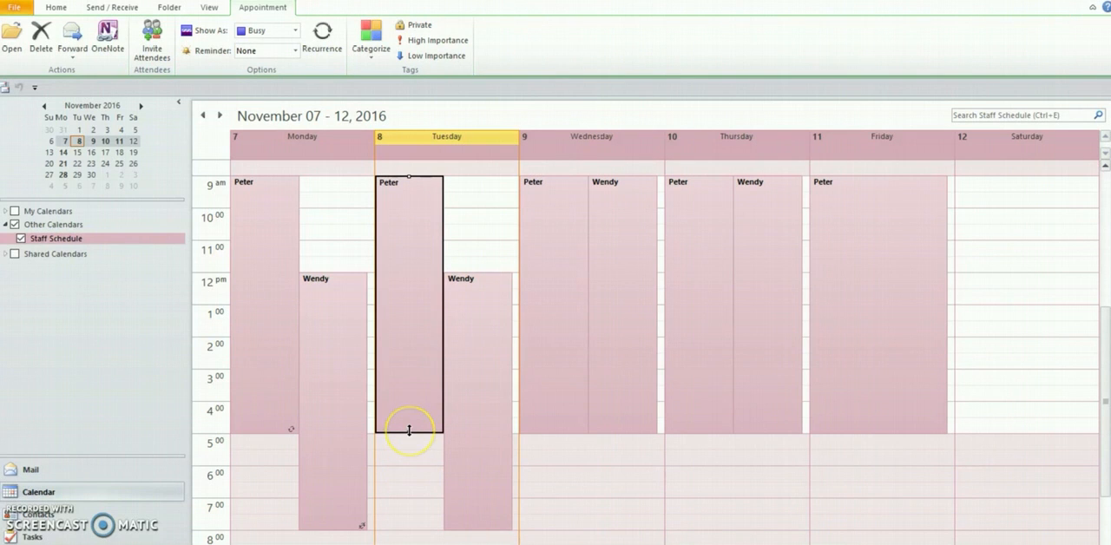
drag(409, 430, 411, 352)
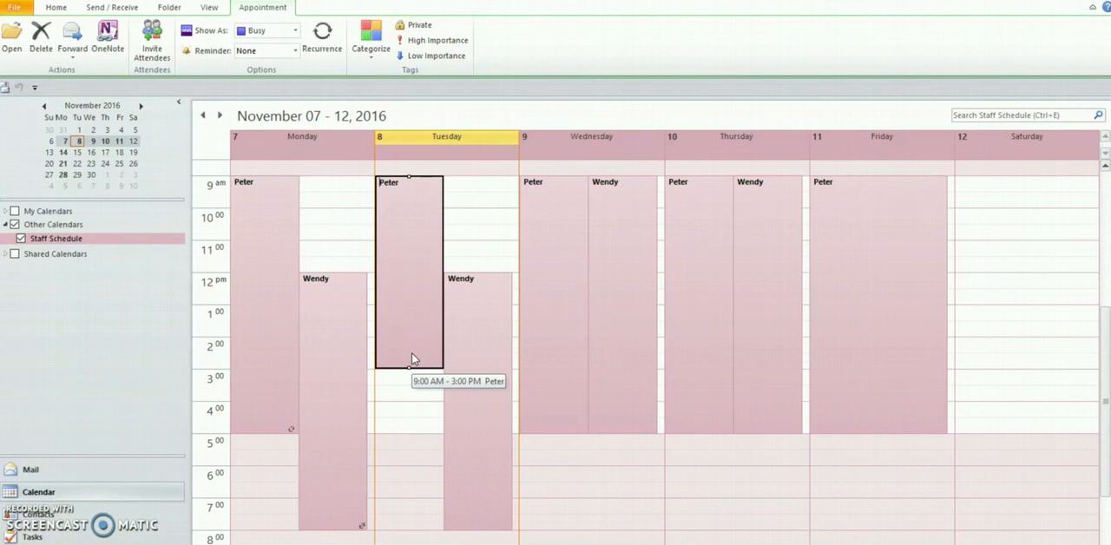
click(412, 426)
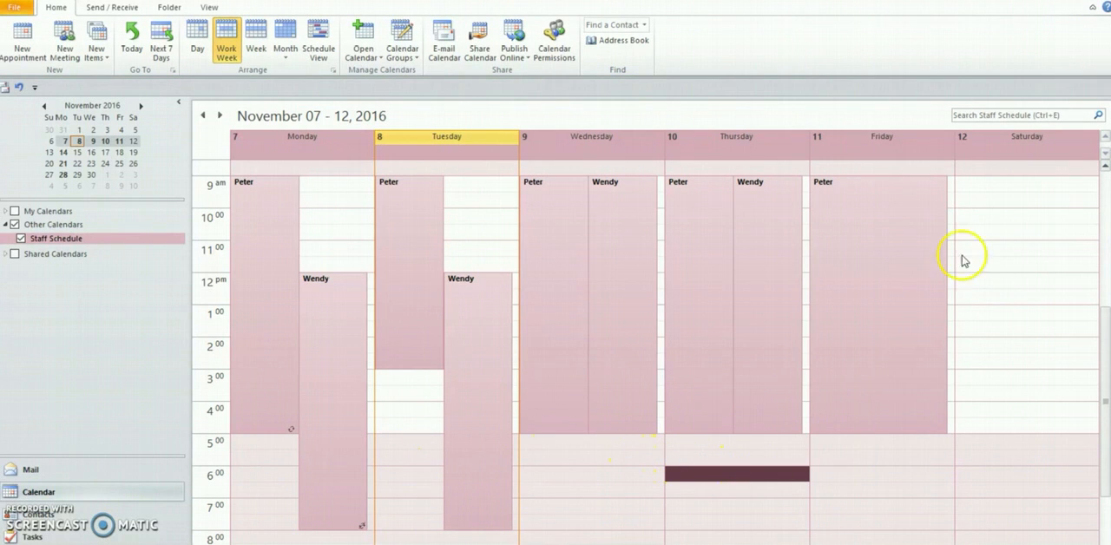
Start a Saturday 11/12/2016 appointment from 9:00 AM to 5:00 PM, with the second staff member's name as the subject
click(973, 187)
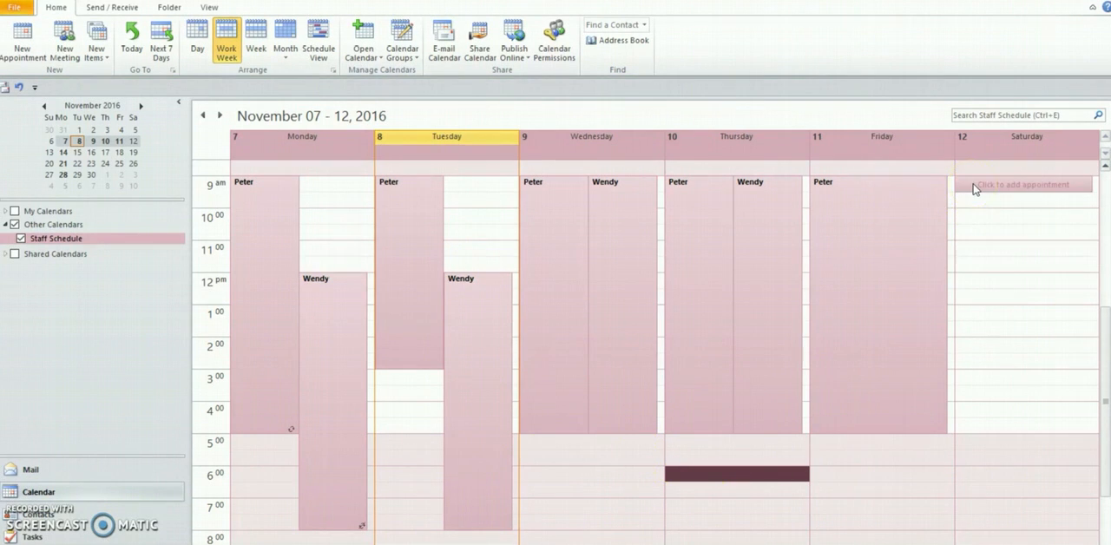
double_click(973, 187)
text(Wendy)
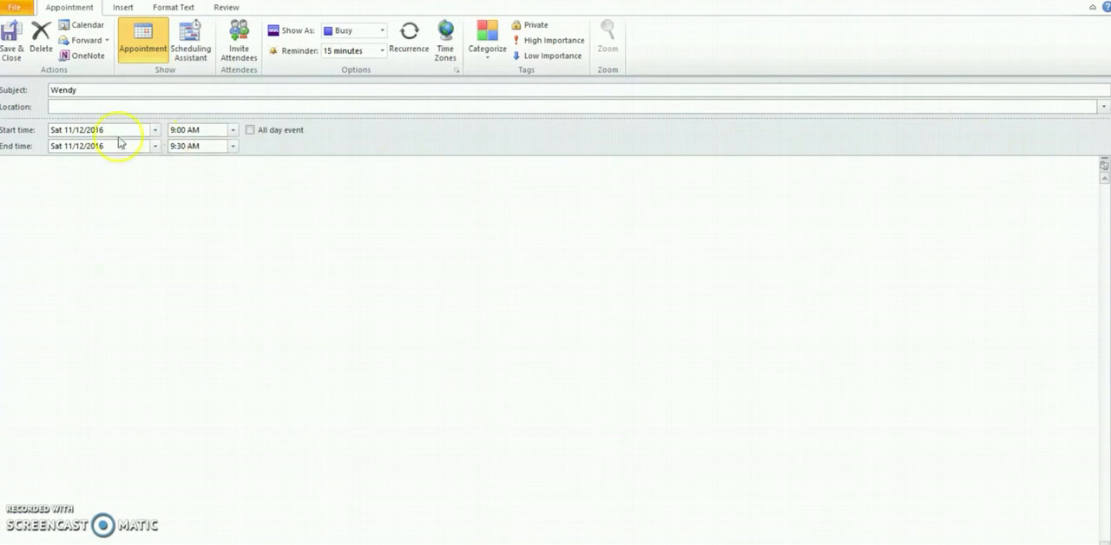
click(232, 146)
click(232, 224)
drag(232, 225, 229, 227)
click(219, 223)
Set the Saturday shift to recur every 2 weeks on Saturday with no end date, and save the series
click(404, 42)
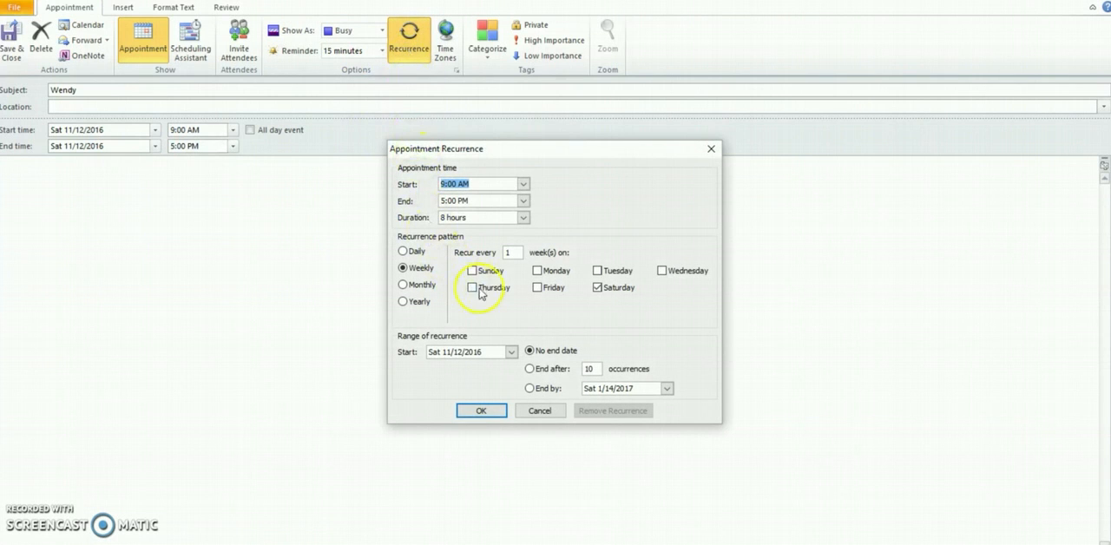
click(509, 252)
text(2)
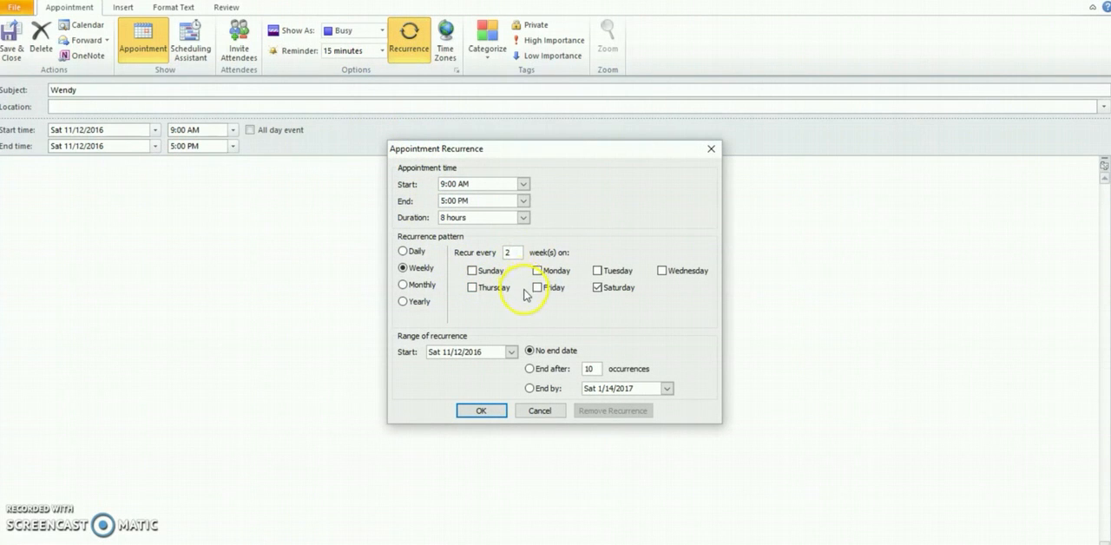
click(500, 410)
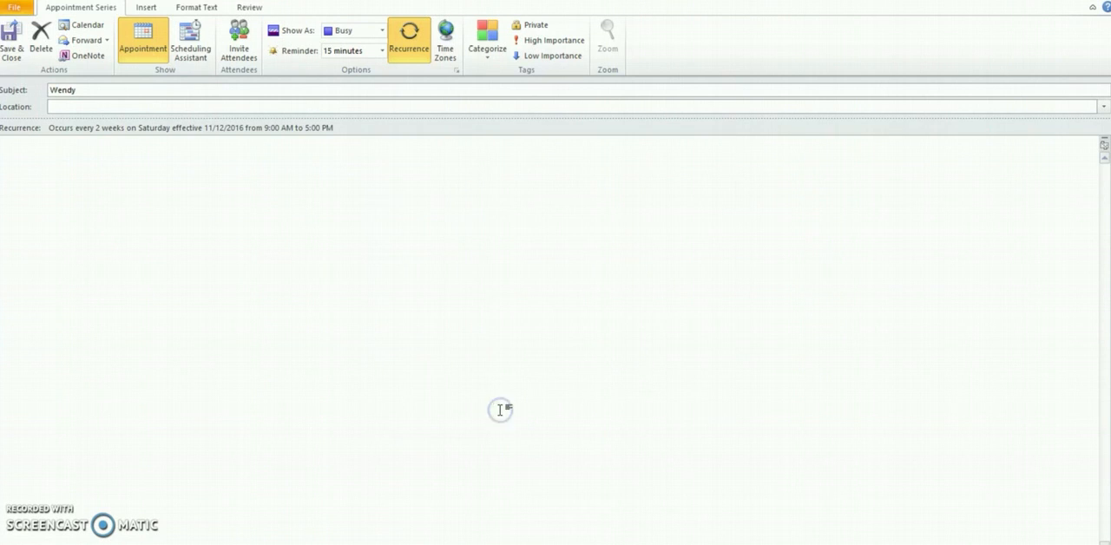
click(7, 45)
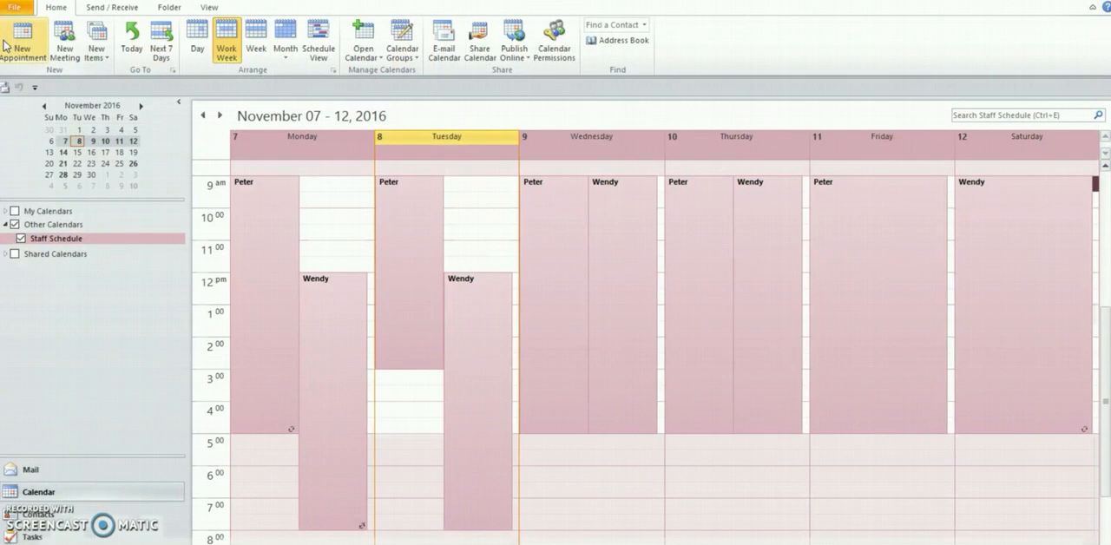
Check in the following weeks whether the Saturday shift appears every second week
click(220, 116)
click(220, 115)
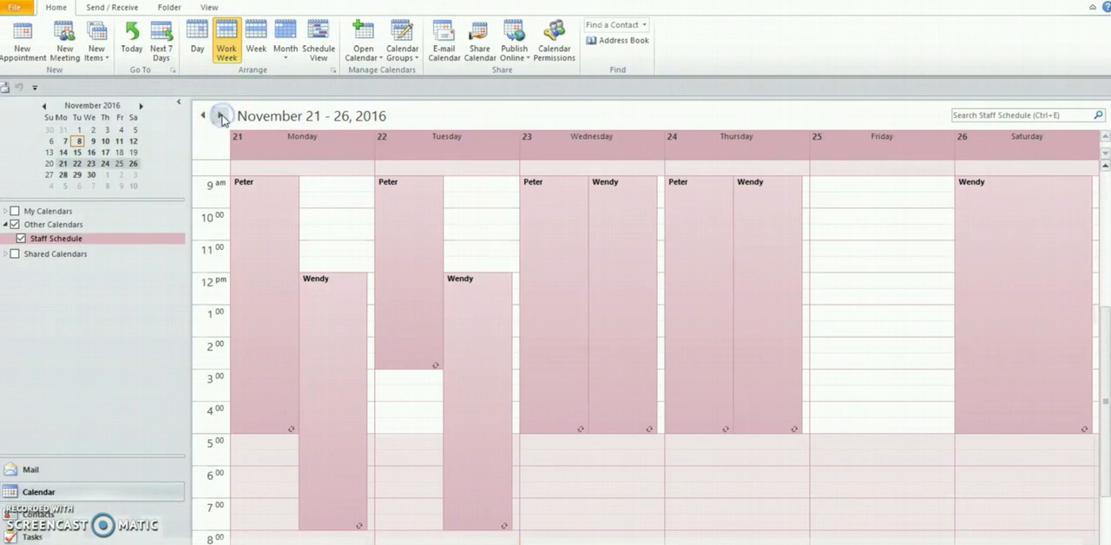
click(220, 115)
click(221, 116)
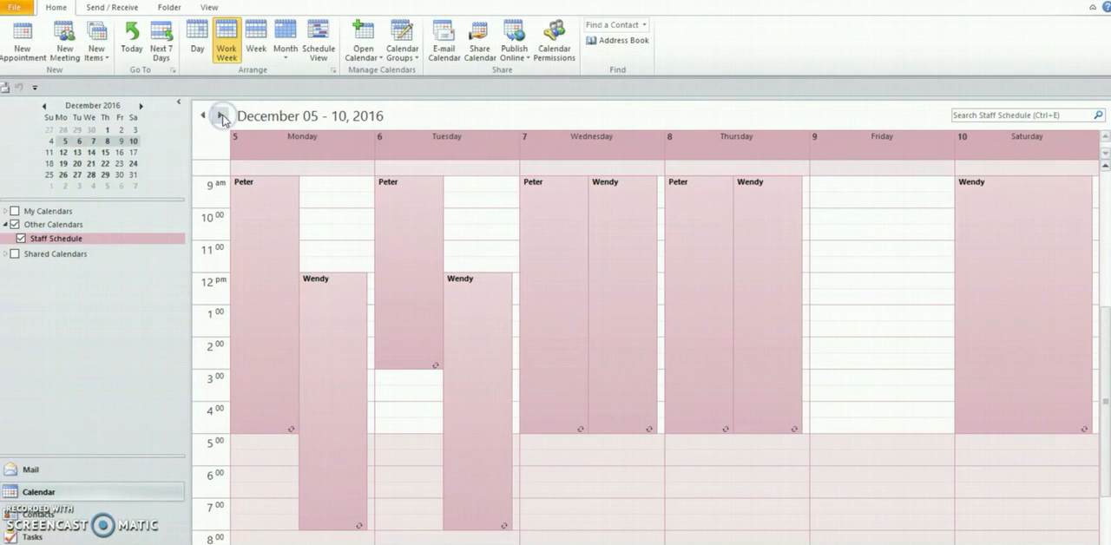
click(221, 116)
click(222, 116)
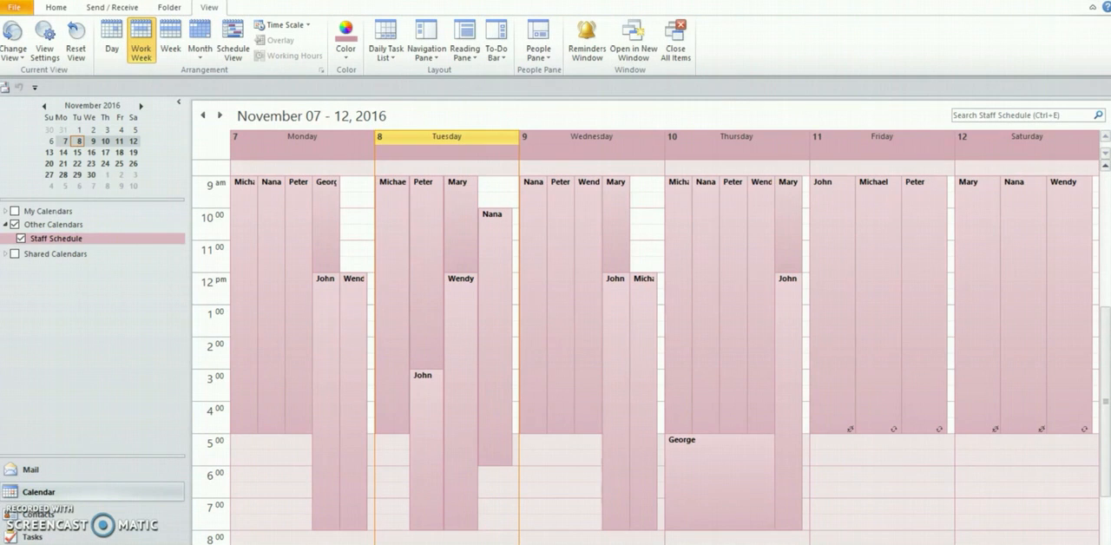
Change the Staff Schedule calendar's color to gray
right_click(46, 243)
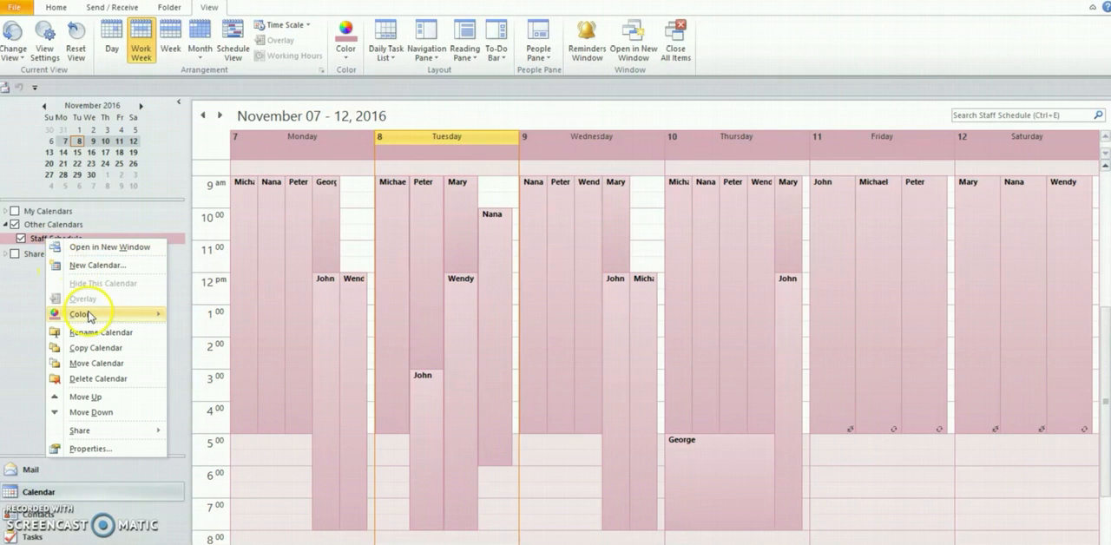
mouse_move(90, 316)
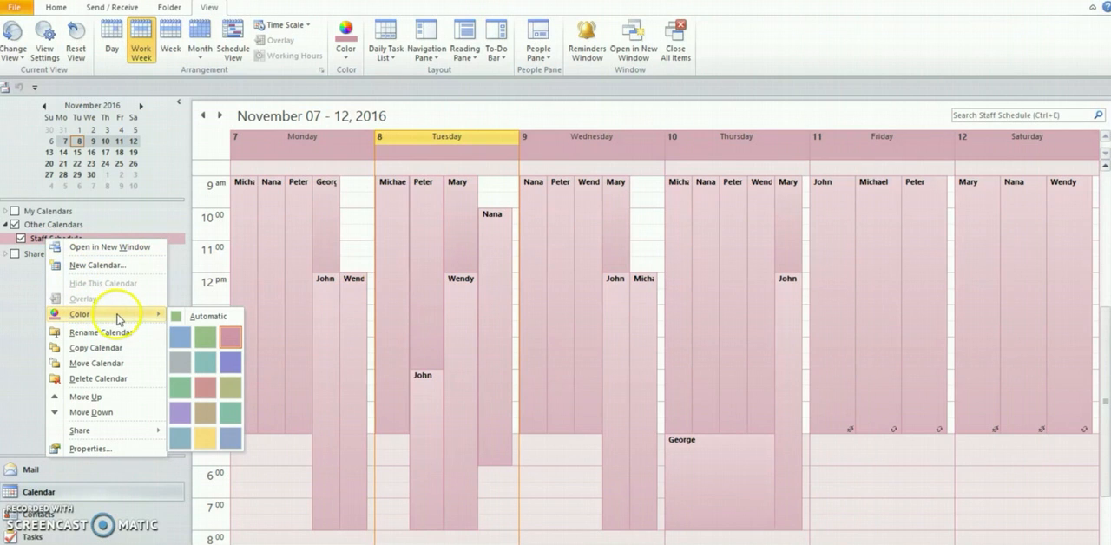
click(189, 364)
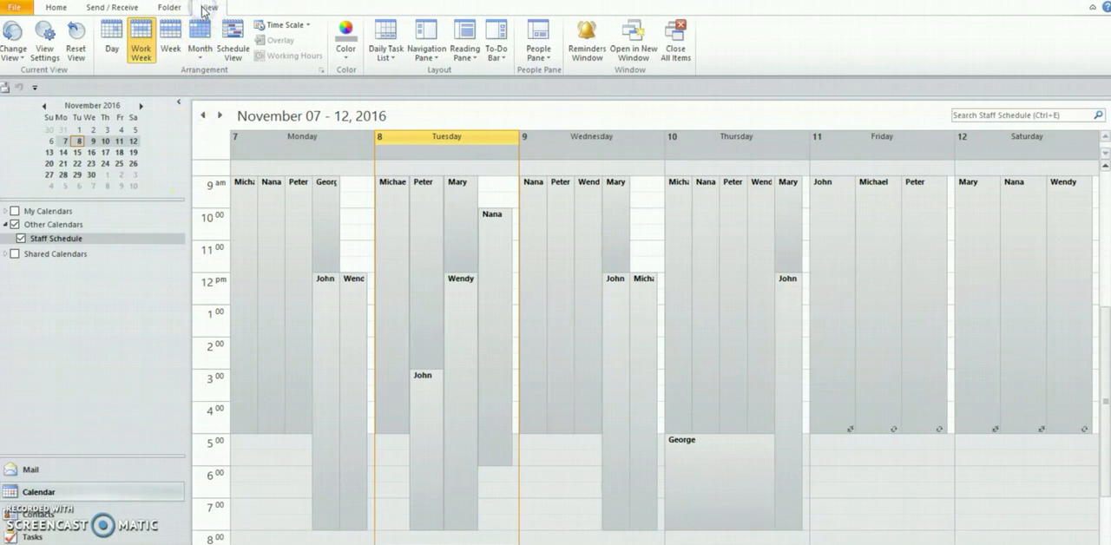
Add a green conditional formatting rule named after the staff member listed first on Monday
click(44, 39)
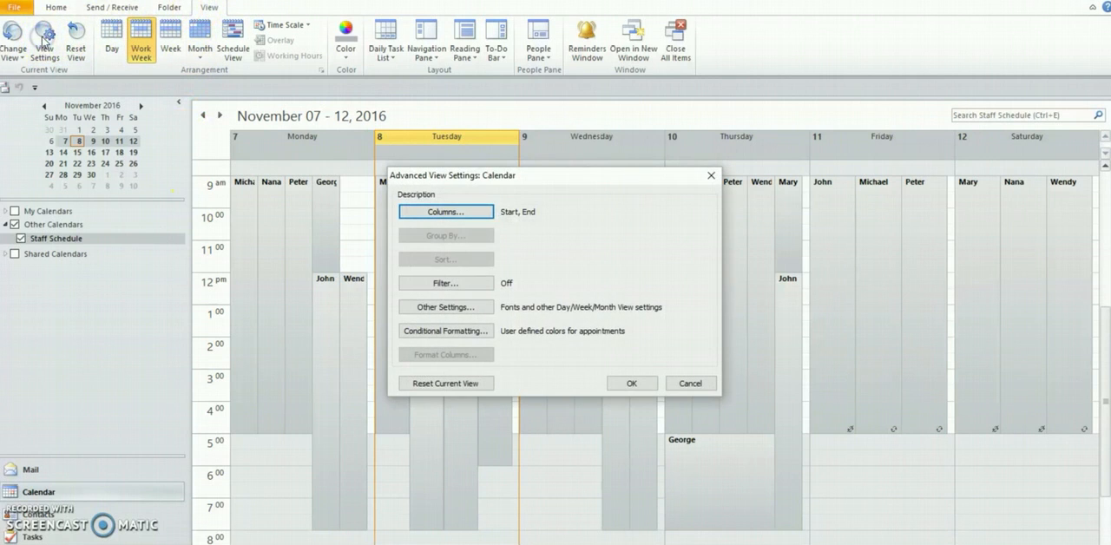
click(458, 330)
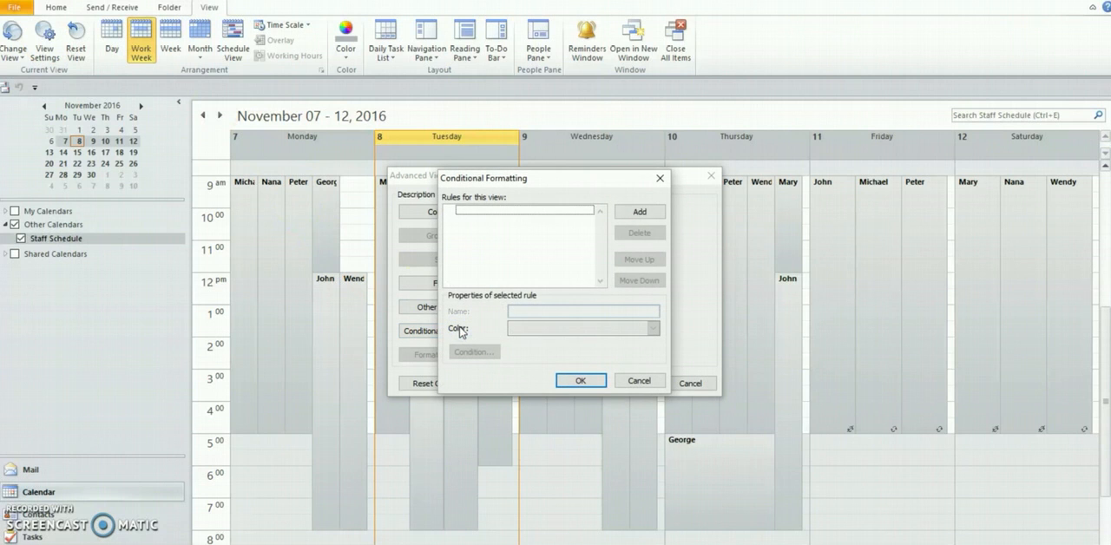
click(640, 211)
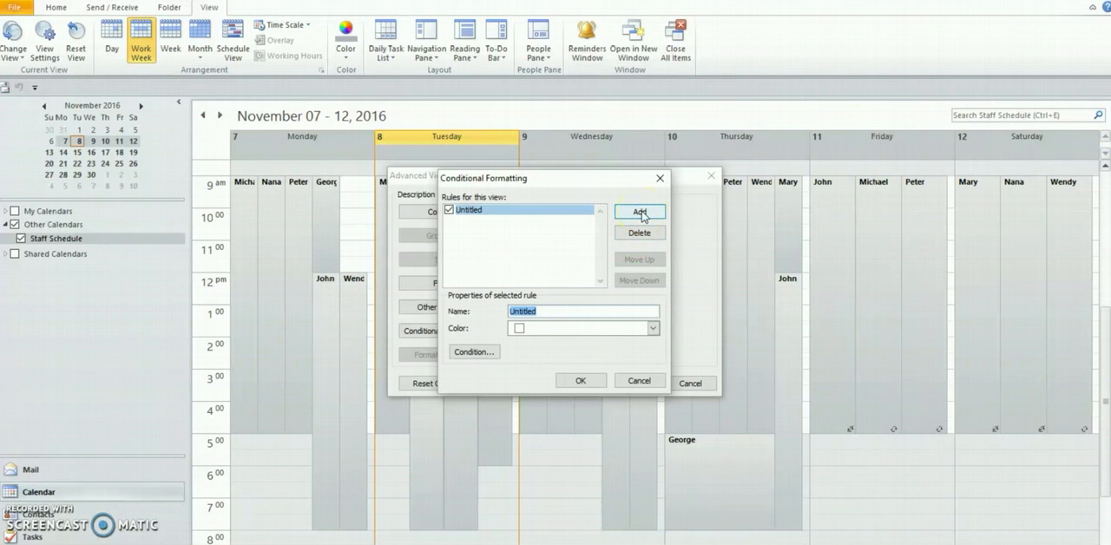
text(Michael)
click(653, 329)
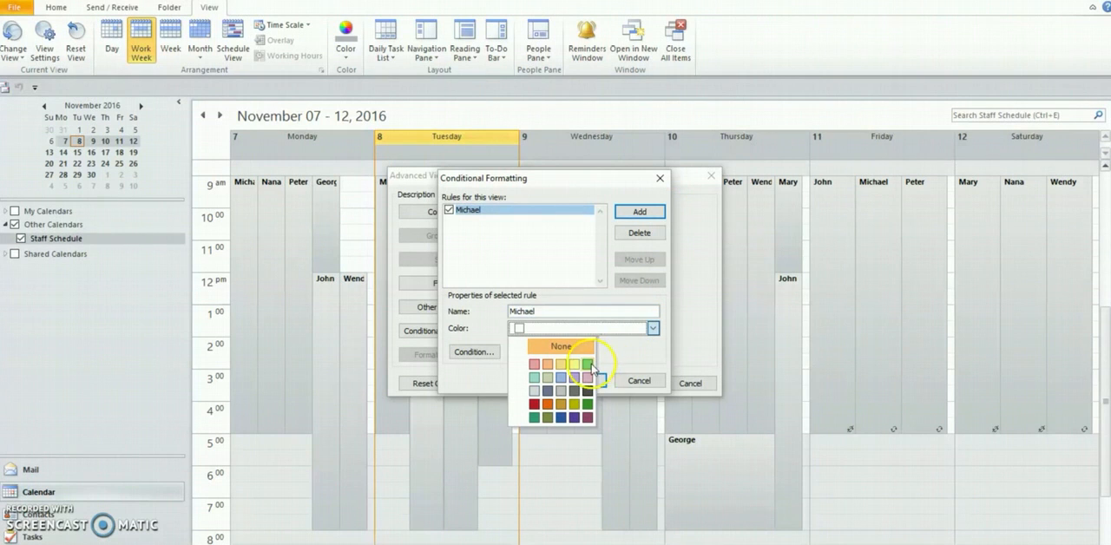
click(588, 378)
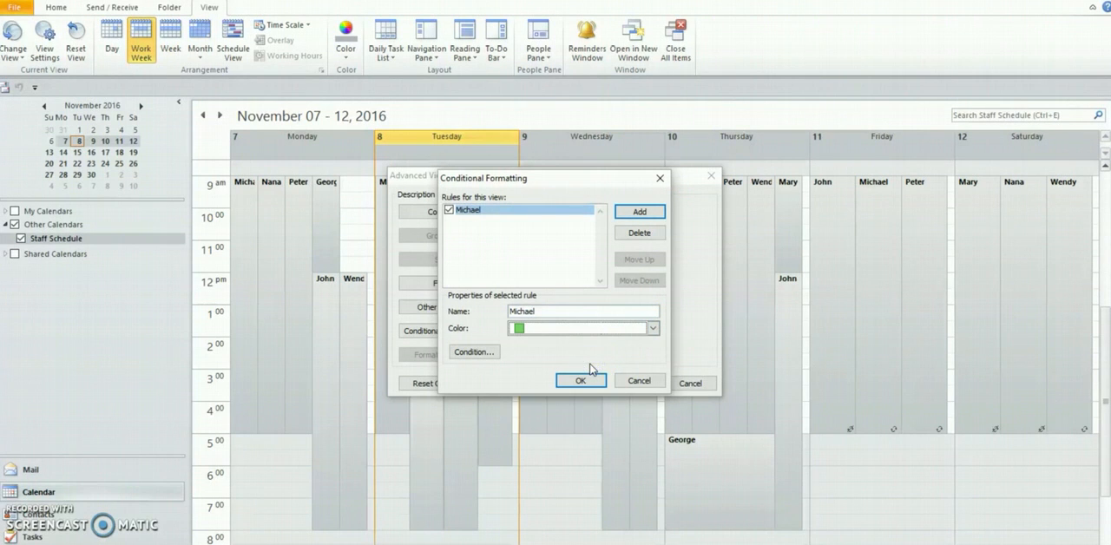
Make the green rule match that staff member's name in the subject field only, and apply the view settings
click(471, 356)
text(Michael)
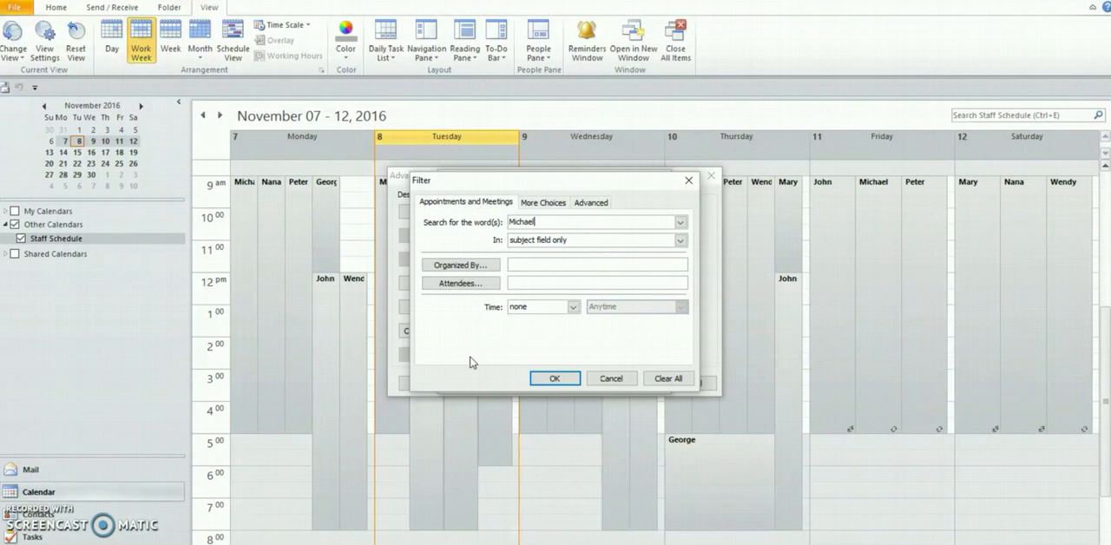
click(569, 377)
click(573, 380)
click(644, 383)
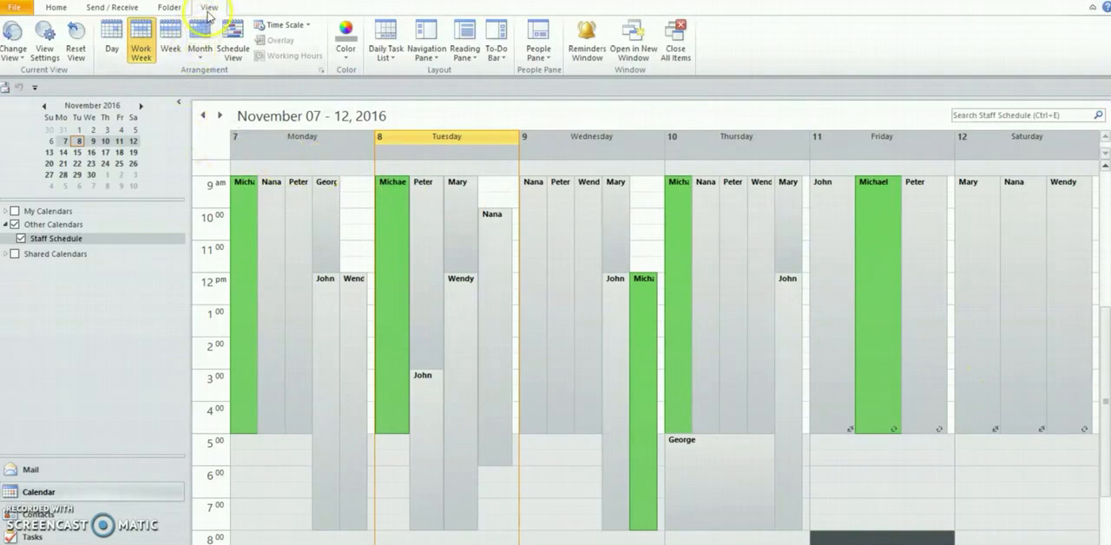
Add a light blue conditional formatting rule named after the staff member whose Tuesday shift starts at 12 PM
click(44, 34)
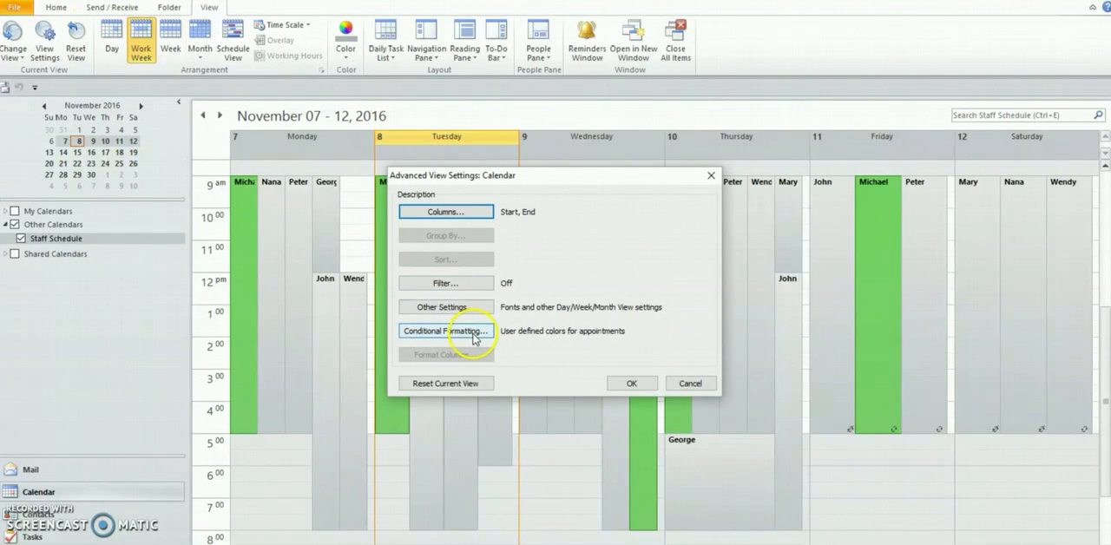
click(444, 331)
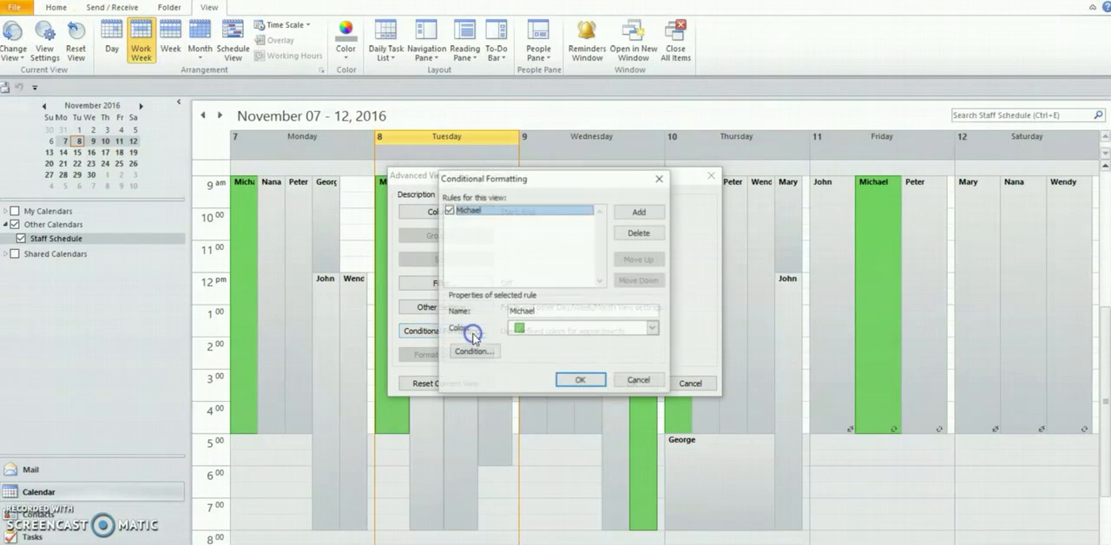
click(639, 212)
text(Wendy)
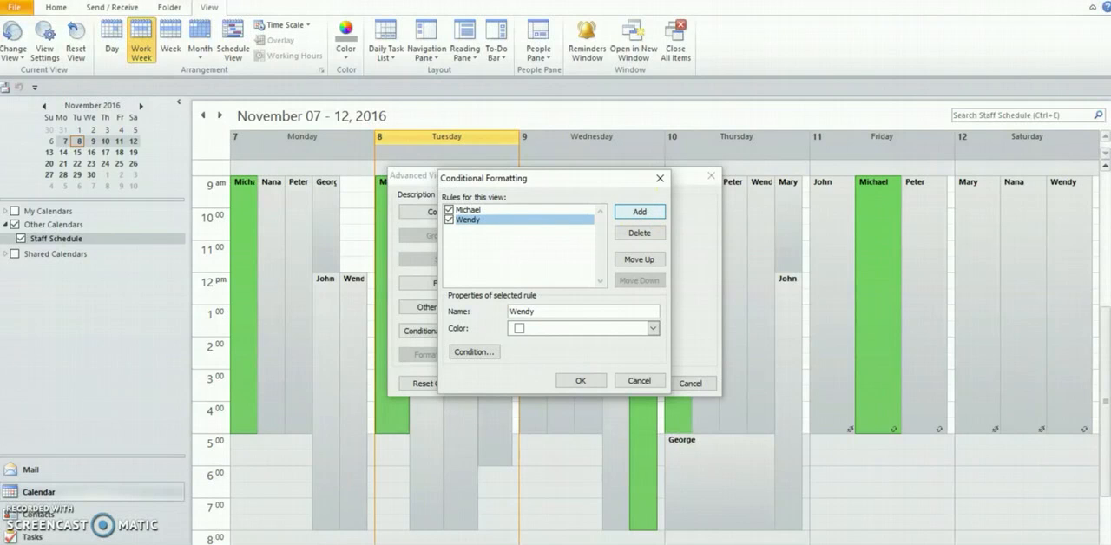
click(651, 329)
click(564, 377)
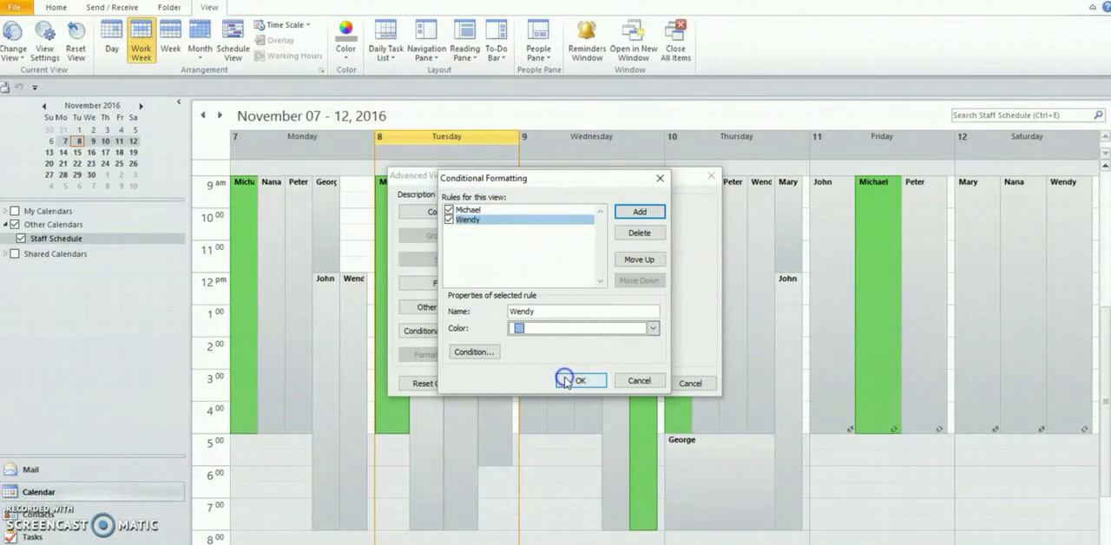
Set the light blue rule's condition to that staff member's name in the subject field only
click(475, 353)
text(Wendy)
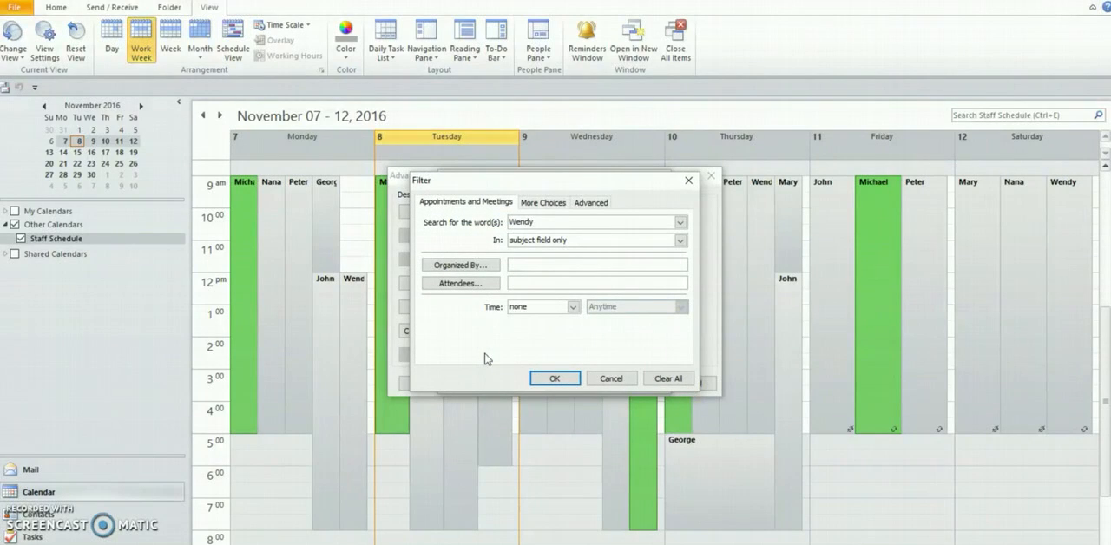
click(553, 378)
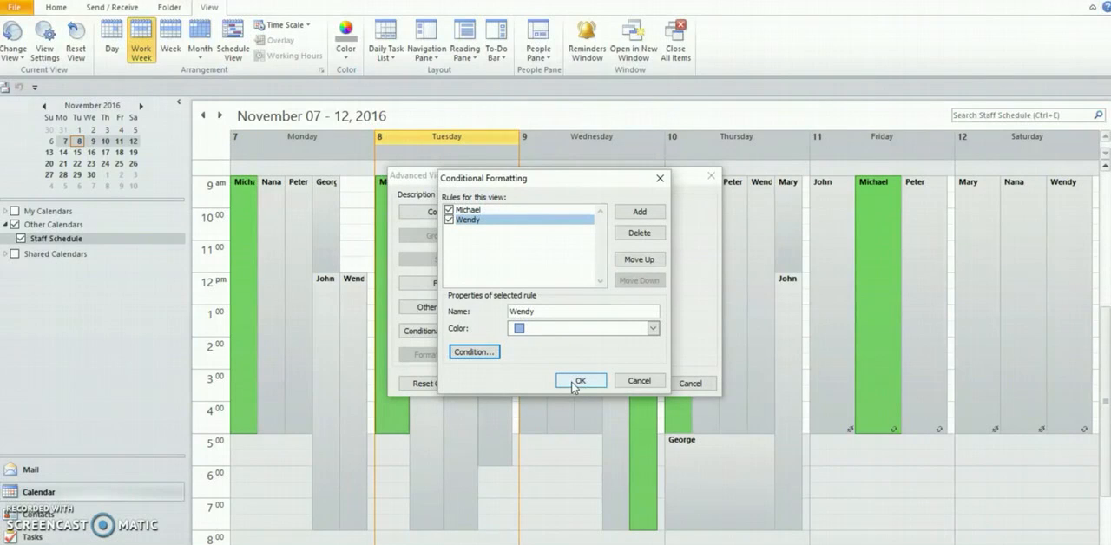
Add a colored rule for the staff member listed second on Monday, matching that person's name in the subject field only
click(639, 211)
text(Nana)
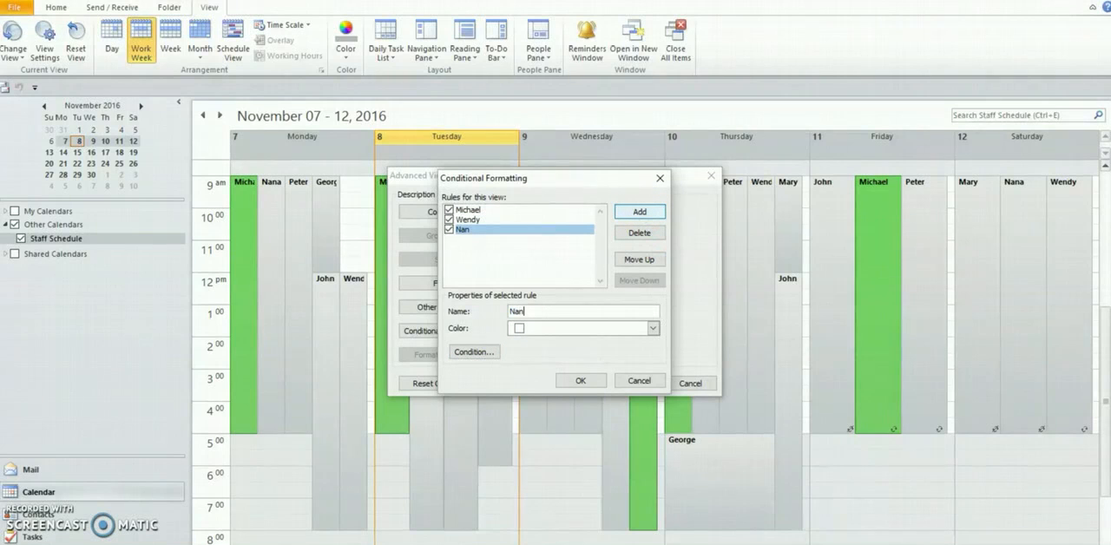
click(653, 328)
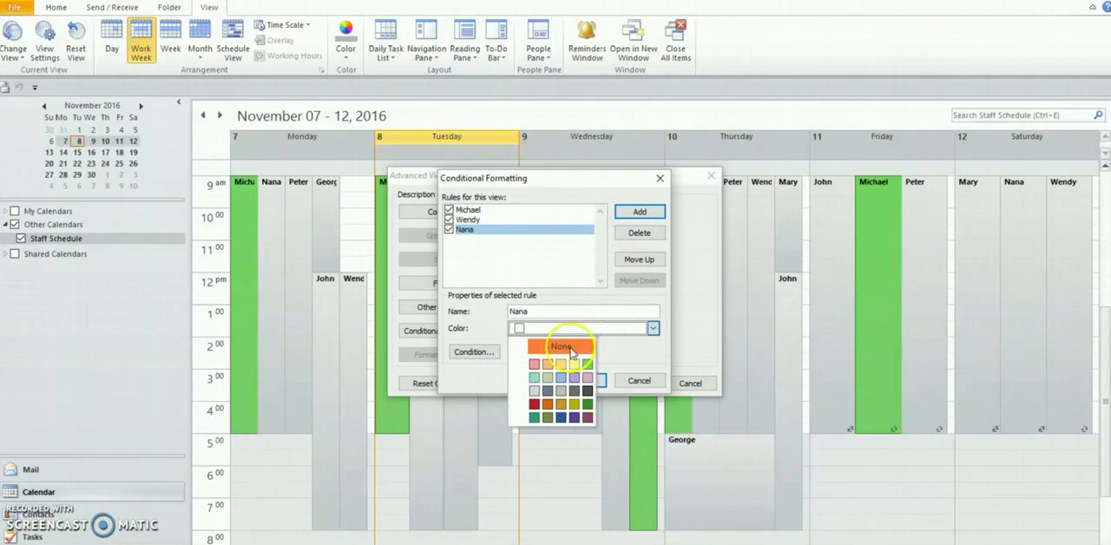
click(536, 357)
click(476, 351)
text(Nana)
click(554, 378)
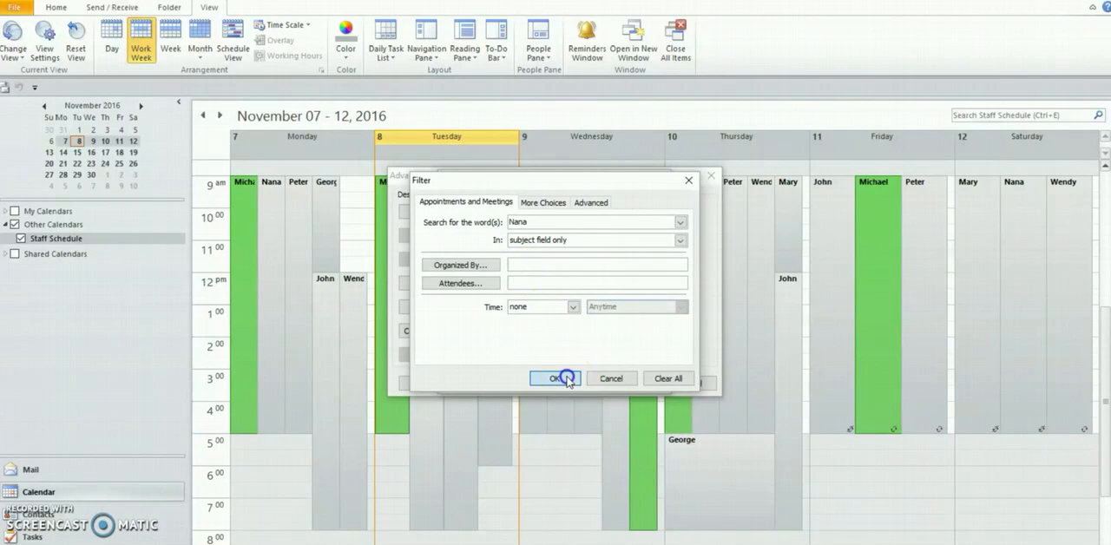
Add a yellow conditional formatting rule named after the staff member listed third on Monday
click(639, 212)
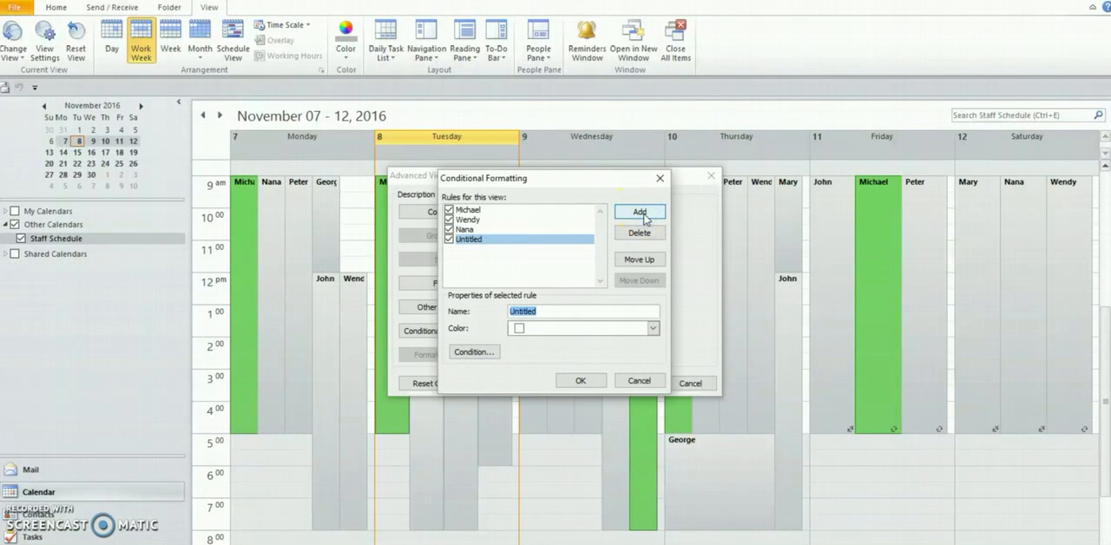
text(Peter)
click(656, 333)
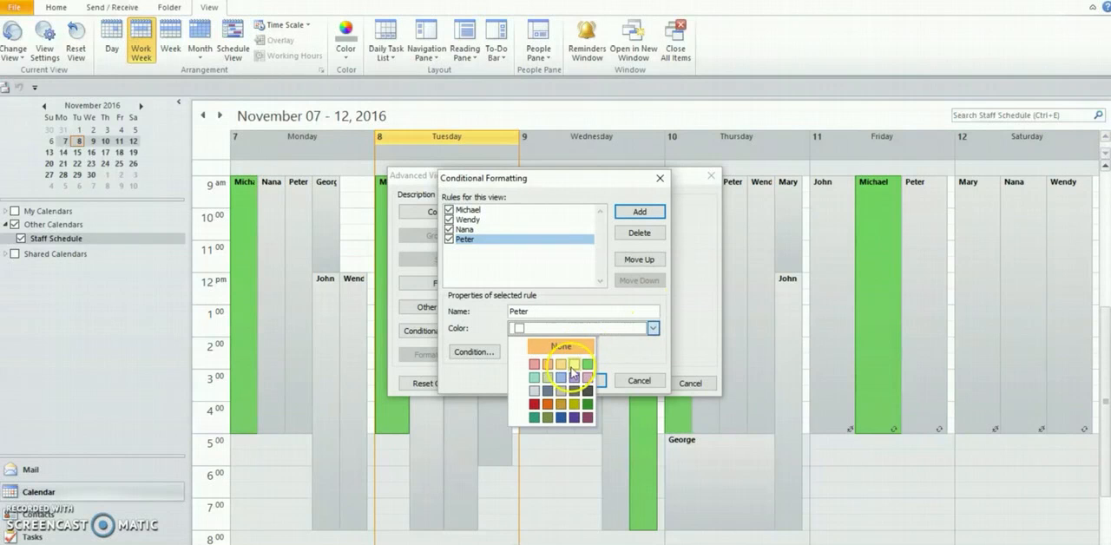
click(573, 371)
Set the yellow rule's condition to that staff member's name in the subject field only, and apply the view settings
click(475, 354)
text(Peter)
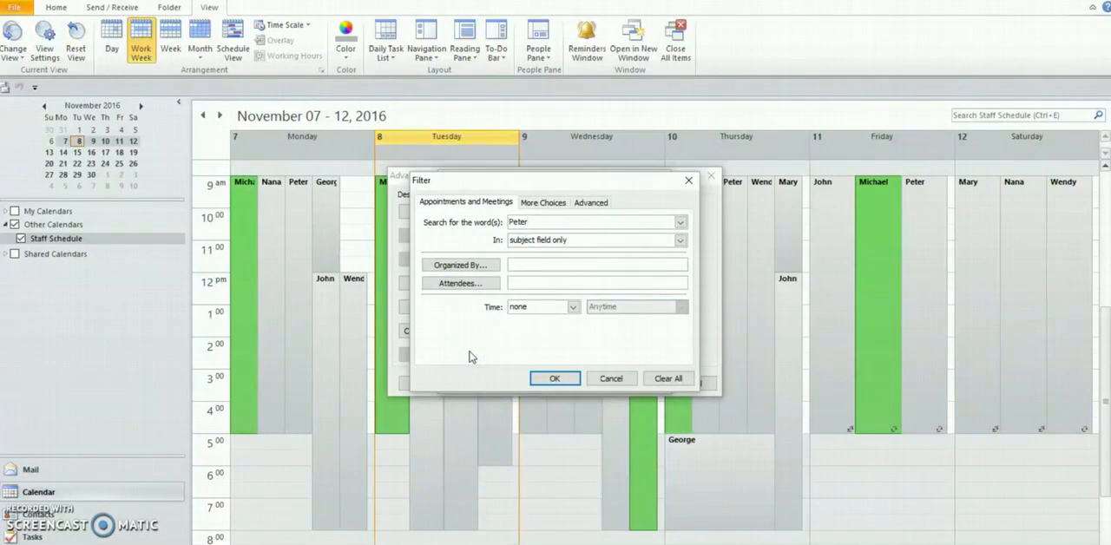
click(547, 377)
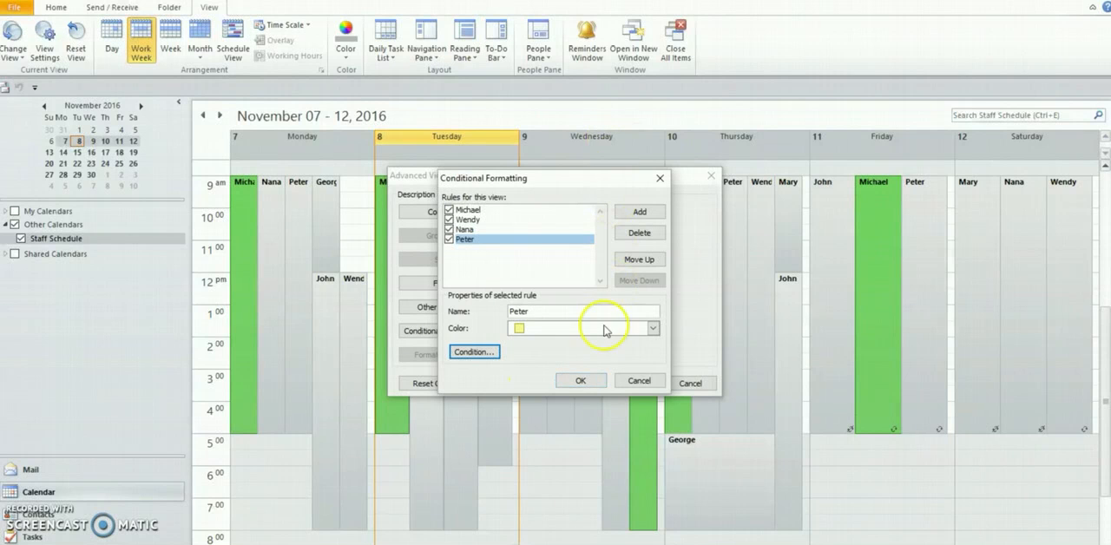
click(593, 382)
click(631, 384)
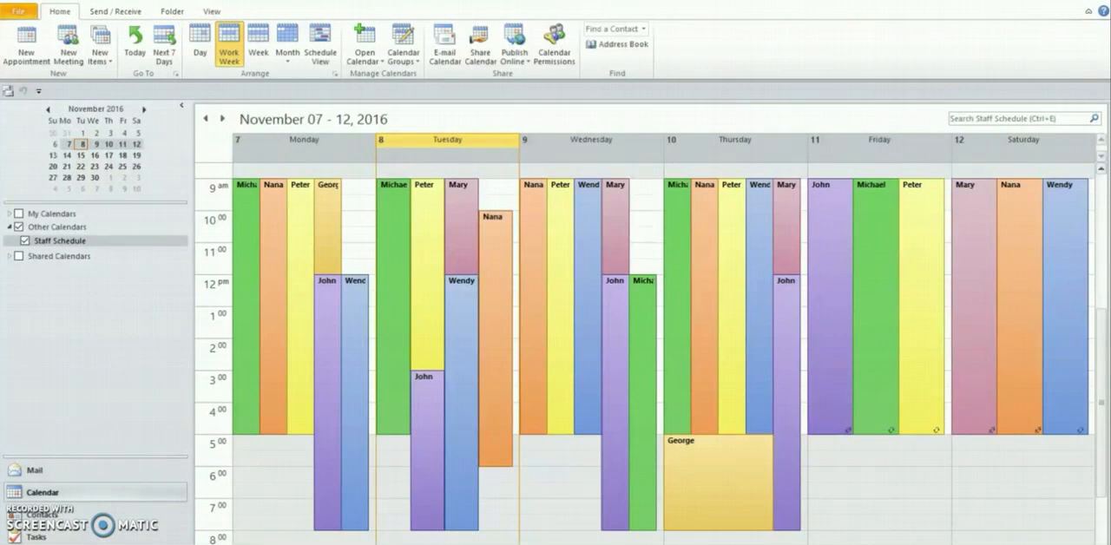
Preview the schedule's Daily, Weekly Agenda, Weekly Calendar, Monthly, Tri-fold and Calendar Details print styles, ending on Weekly Calendar Style
click(25, 15)
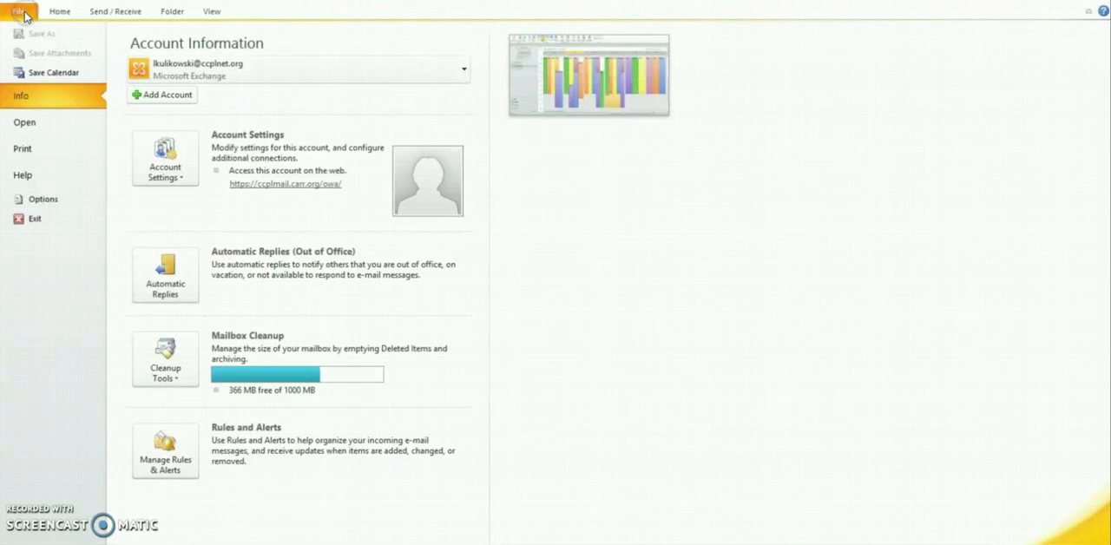
click(24, 151)
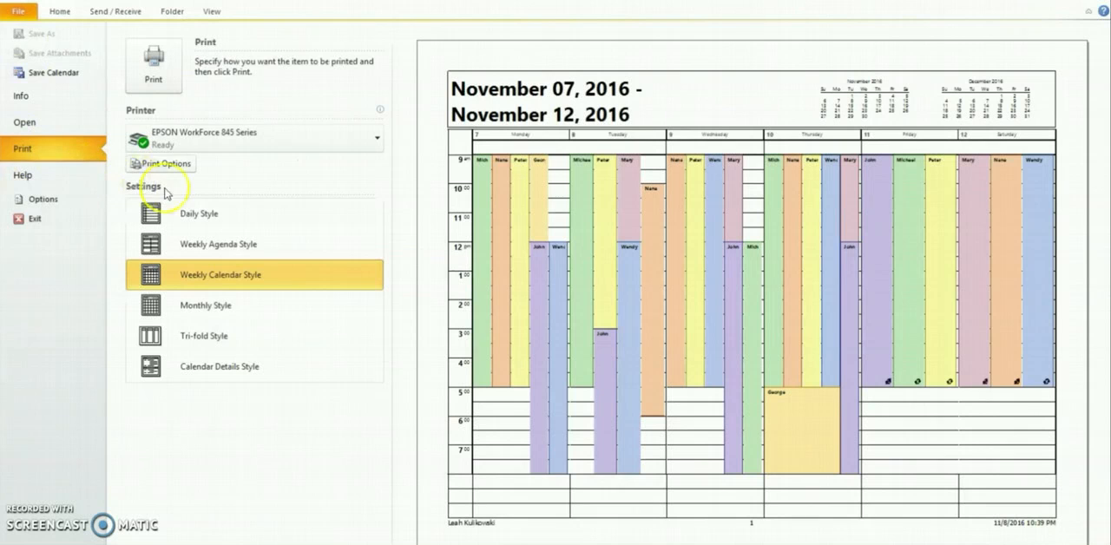
click(249, 217)
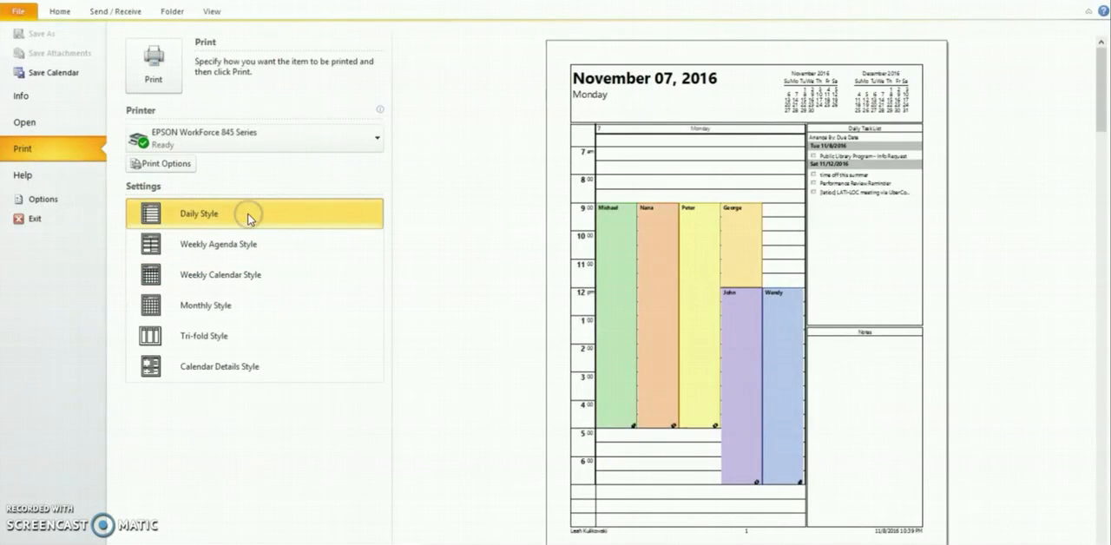
click(289, 244)
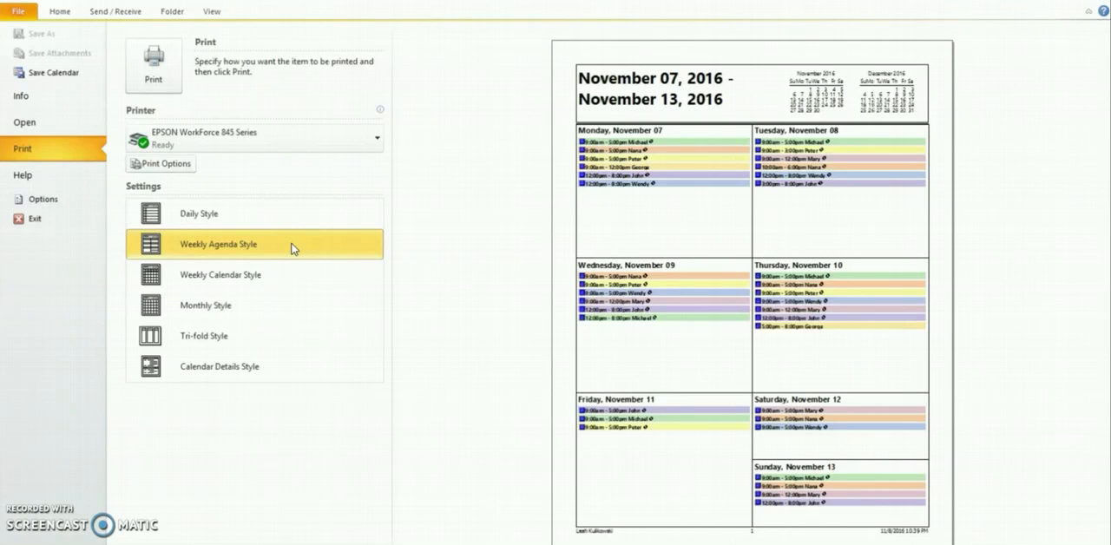
click(289, 276)
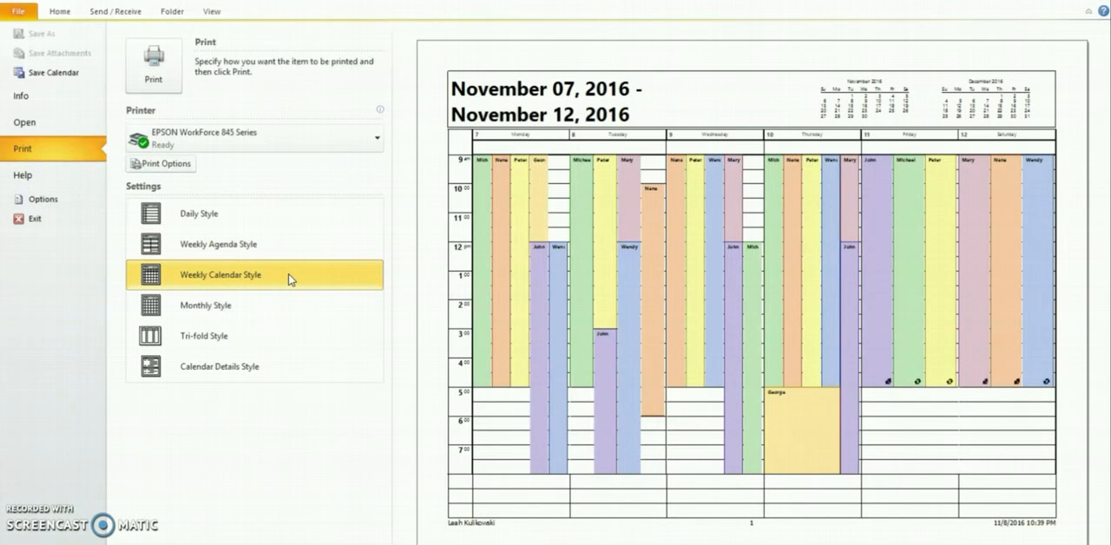
click(287, 307)
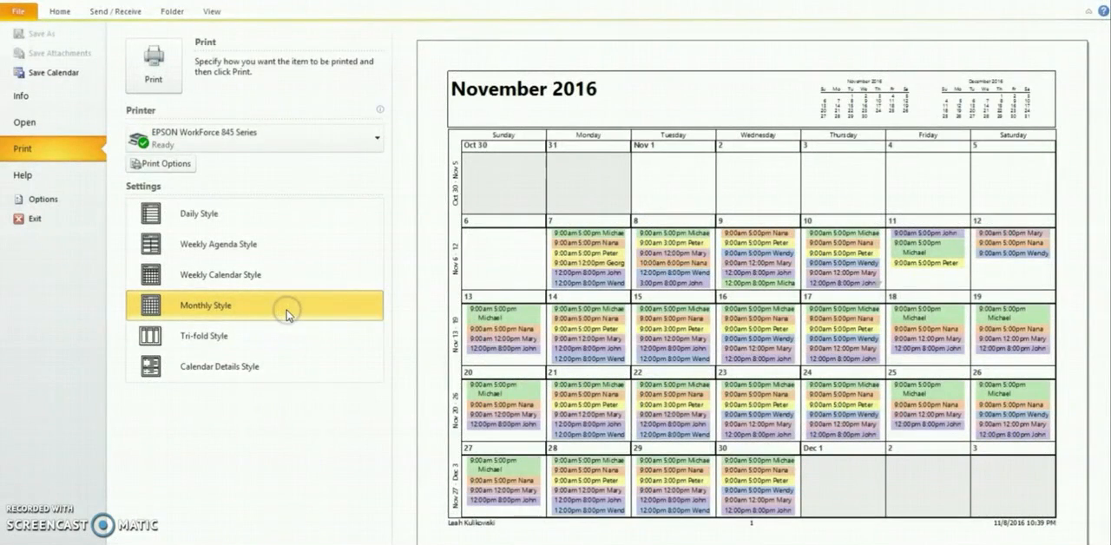
click(278, 338)
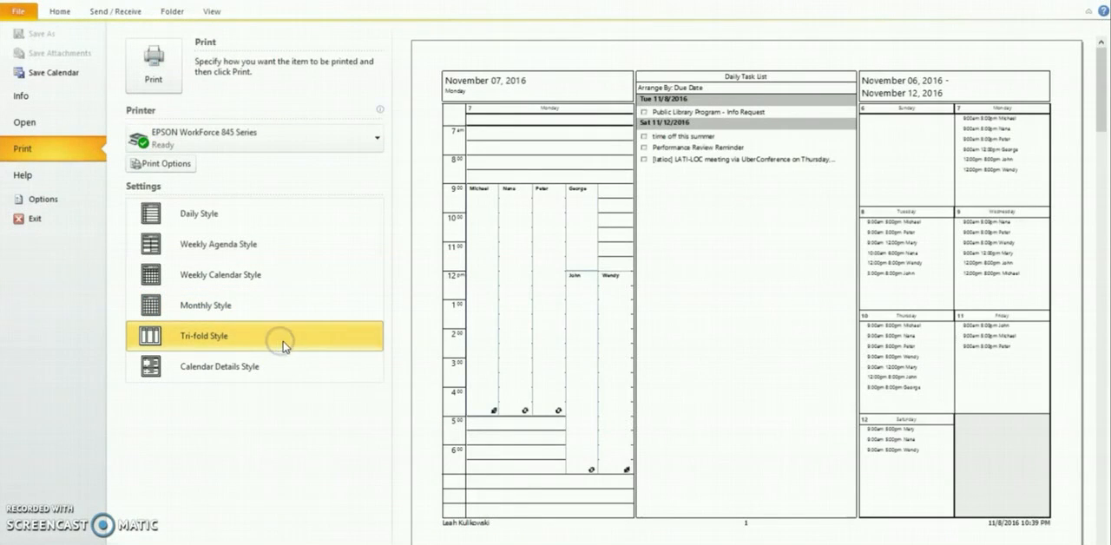
click(286, 370)
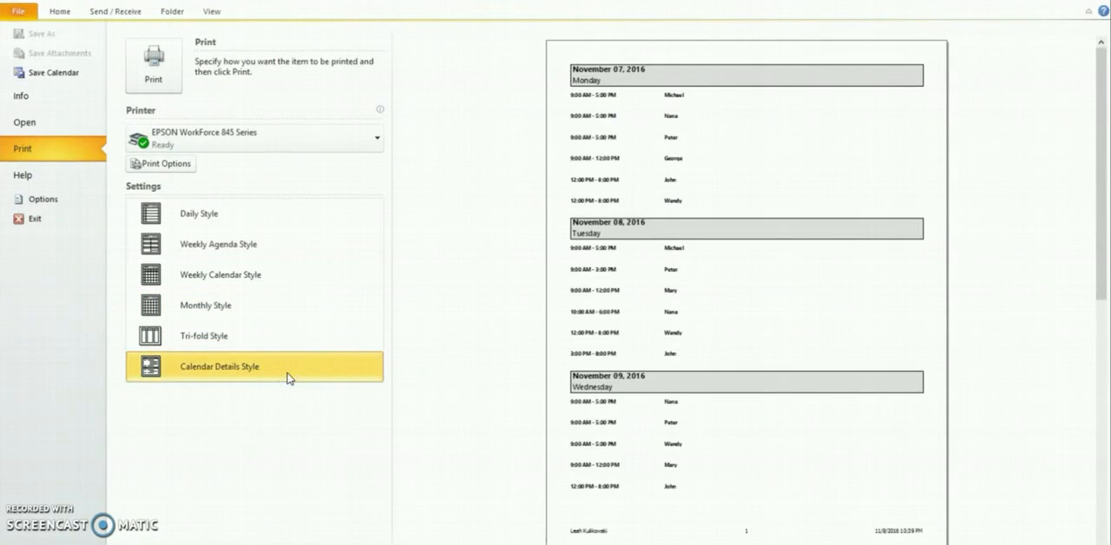
click(272, 279)
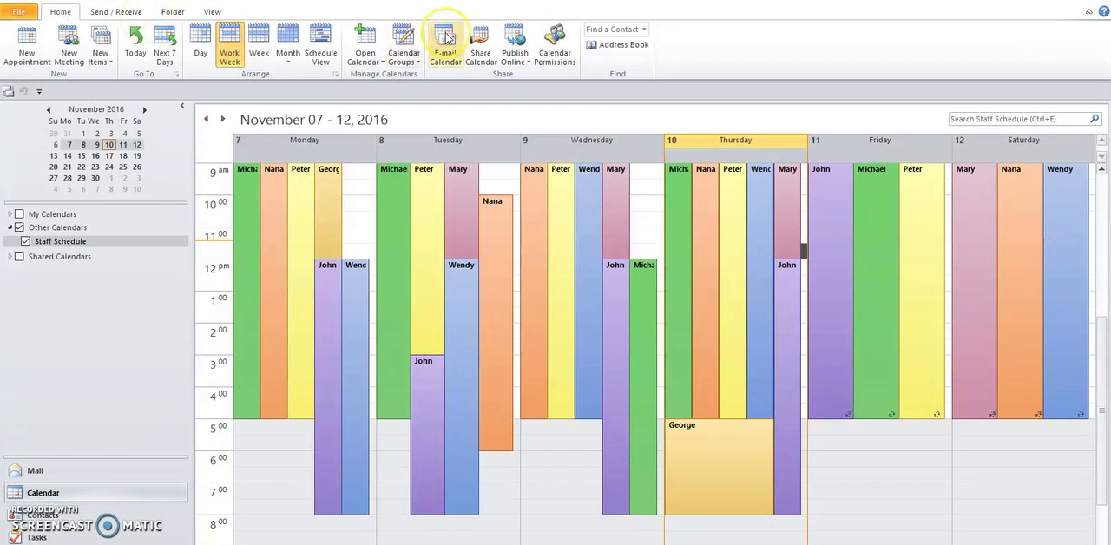
Start a sharing invitation for the Staff Schedule calendar and enter two staff members' e-mail addresses as recipients
click(492, 52)
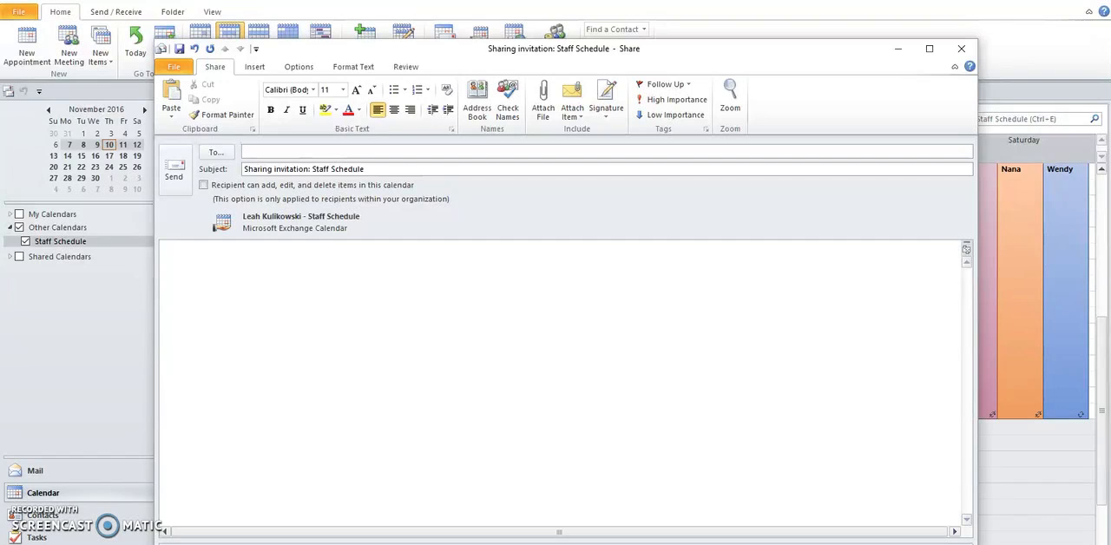
click(267, 149)
click(267, 149)
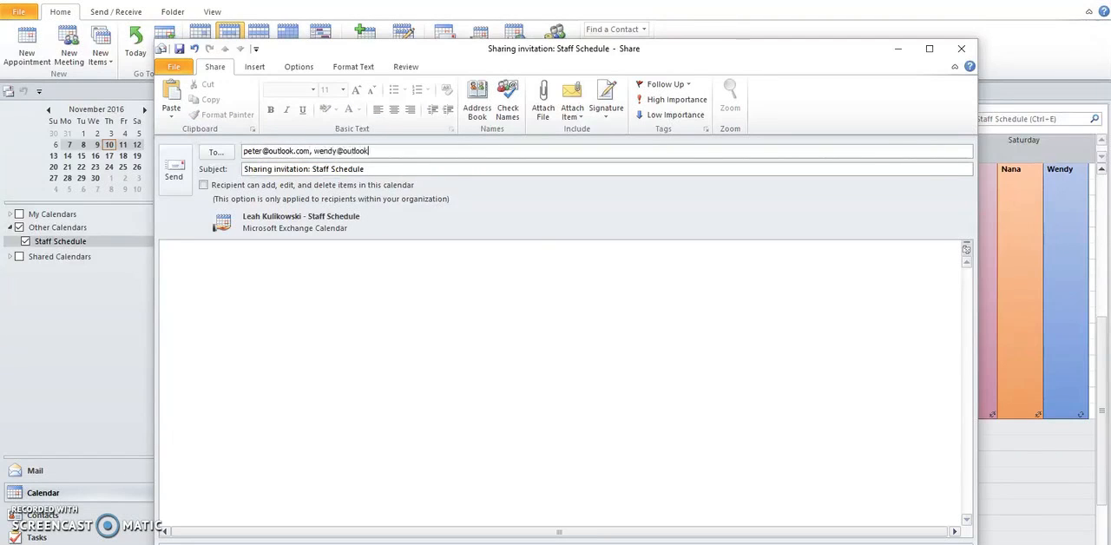
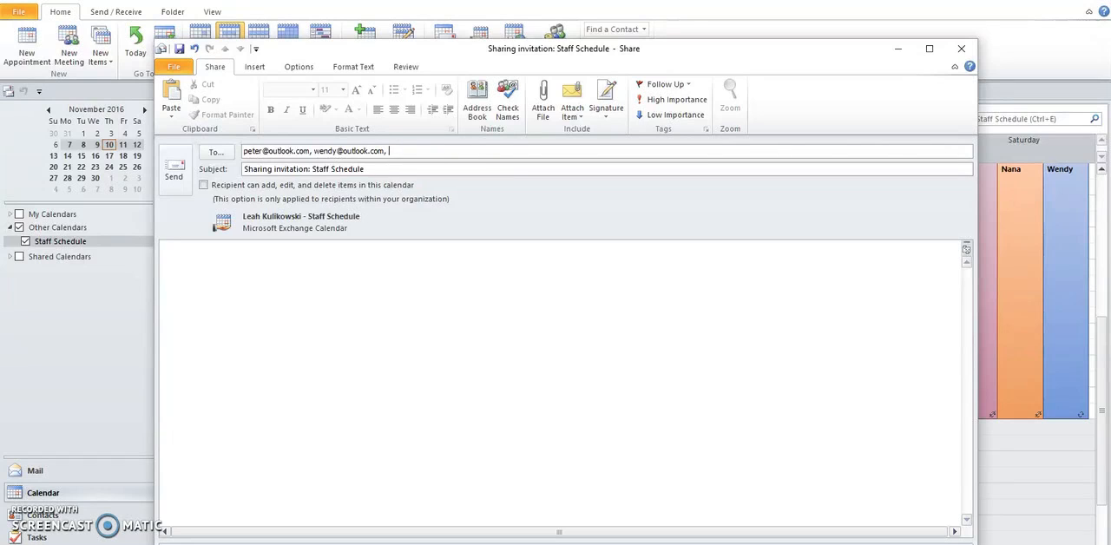
Switch the recipients' permission to add, edit and delete items on and off again, and send the sharing invitation
click(204, 186)
click(203, 185)
click(182, 191)
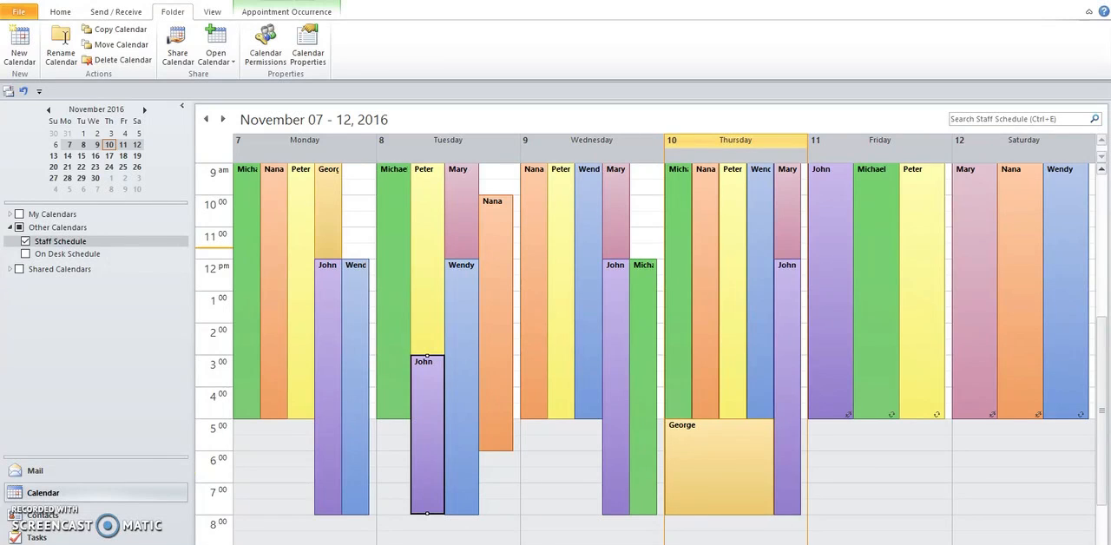
Show On Desk Schedule beside Staff Schedule with the folder list collapsed, and copy Monday's 9 AM to 12 PM shift into it
click(26, 255)
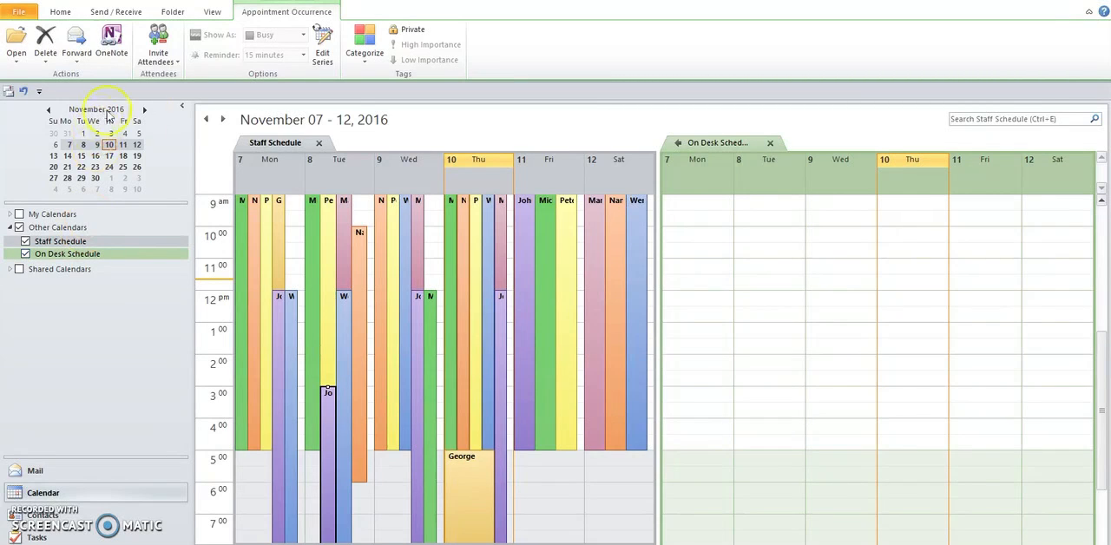
click(181, 106)
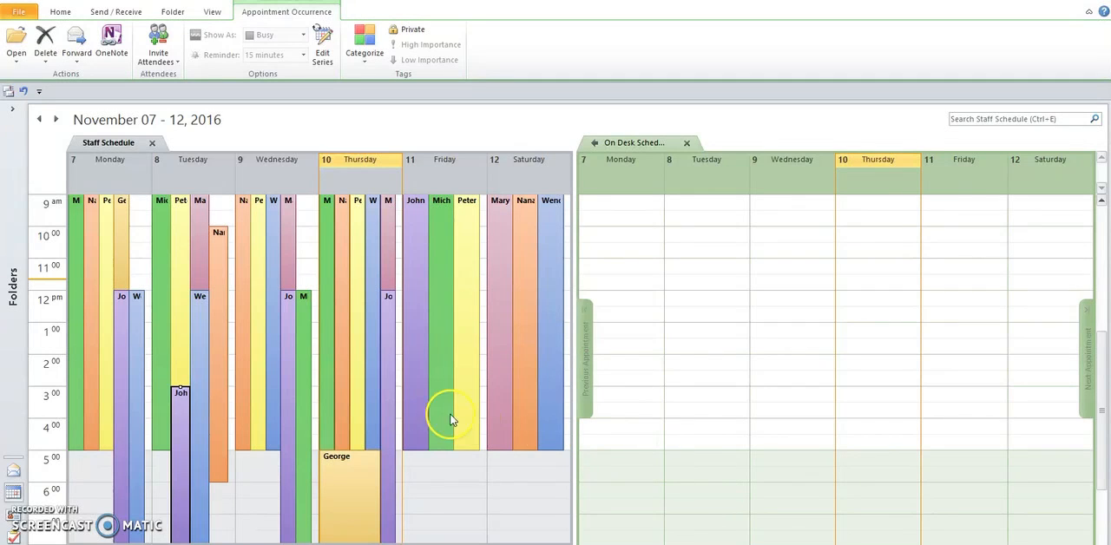
click(126, 248)
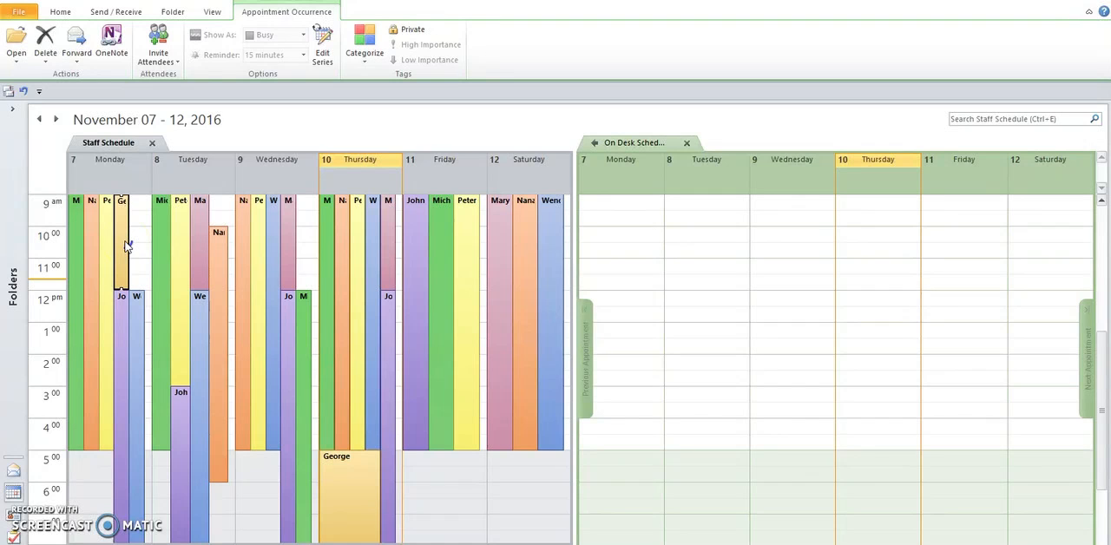
drag(126, 248, 626, 234)
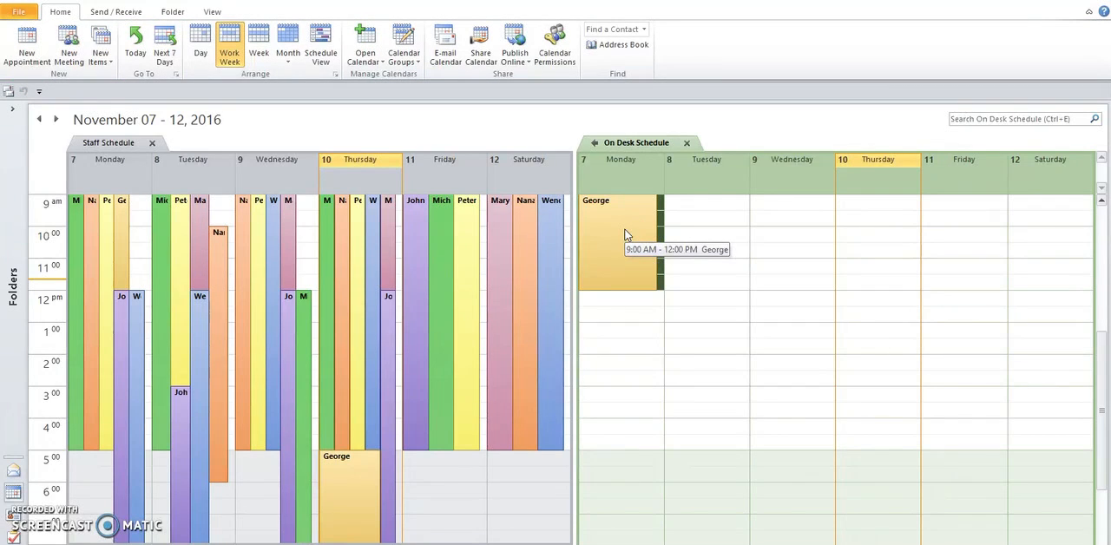
Copy only the selected occurrence of Monday's yellow shift to the On Desk Schedule and shorten it to end at 12 PM
drag(104, 241, 609, 230)
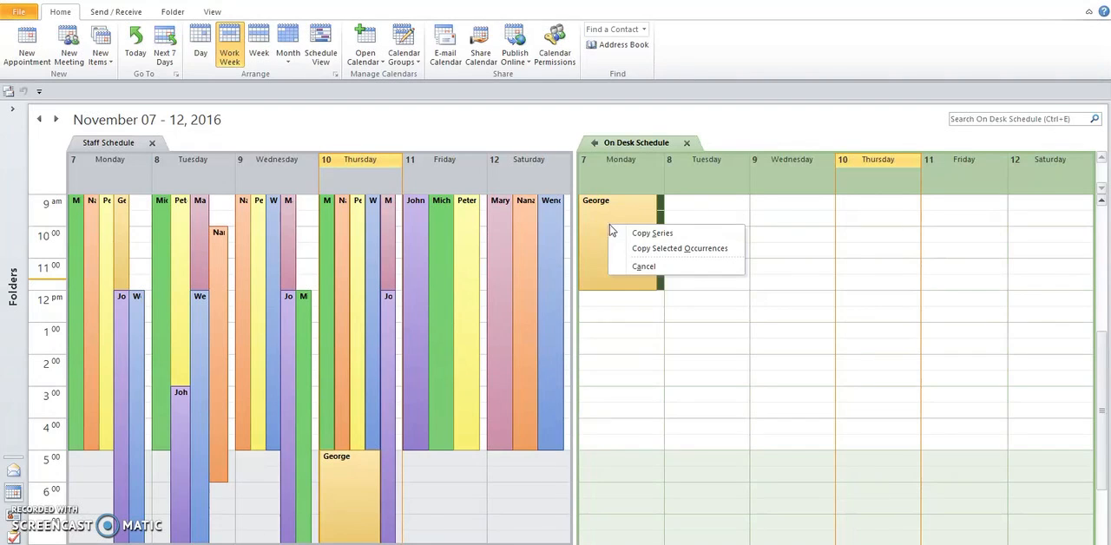
click(621, 235)
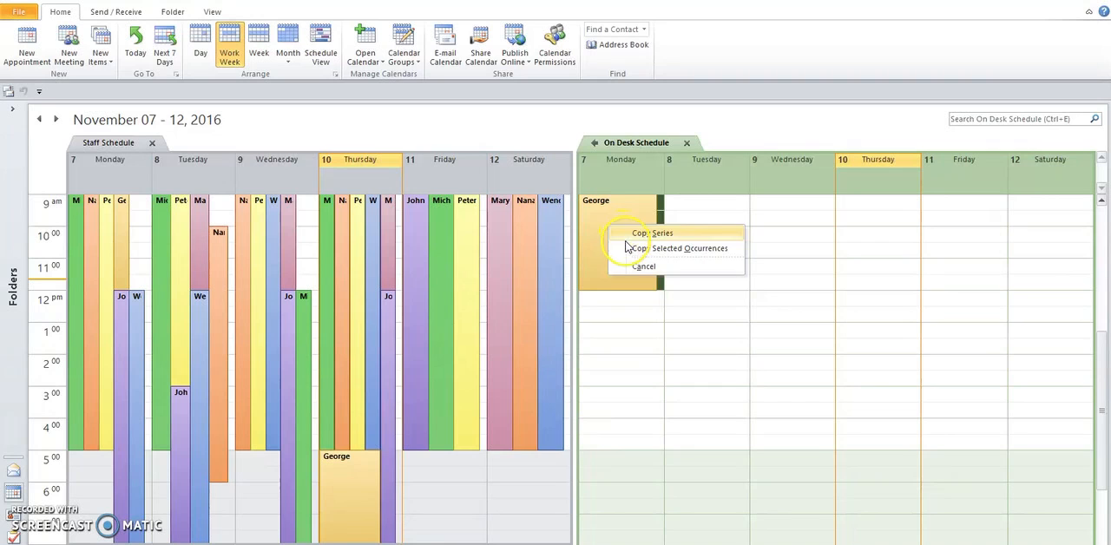
click(622, 251)
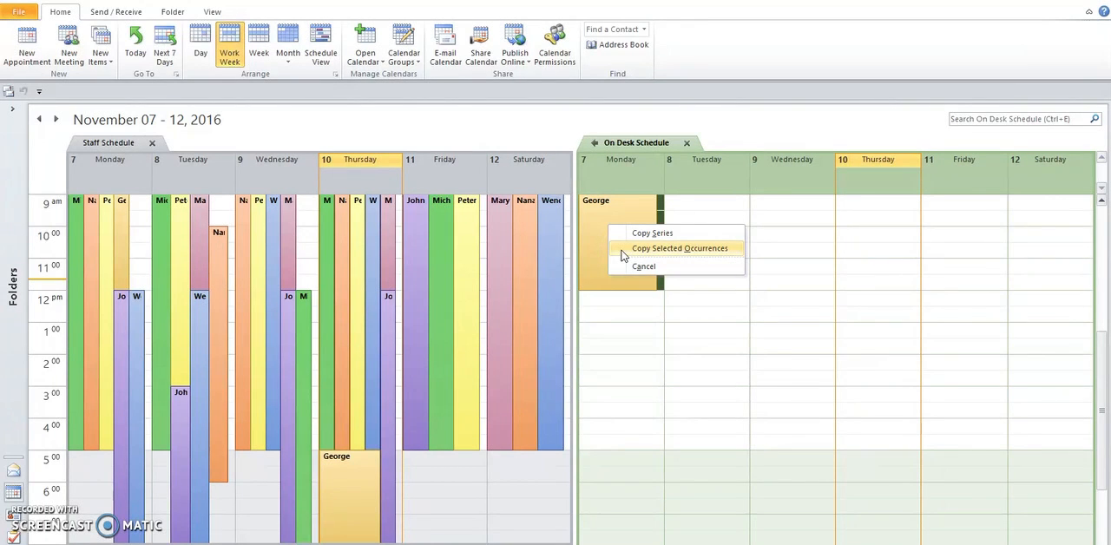
click(621, 252)
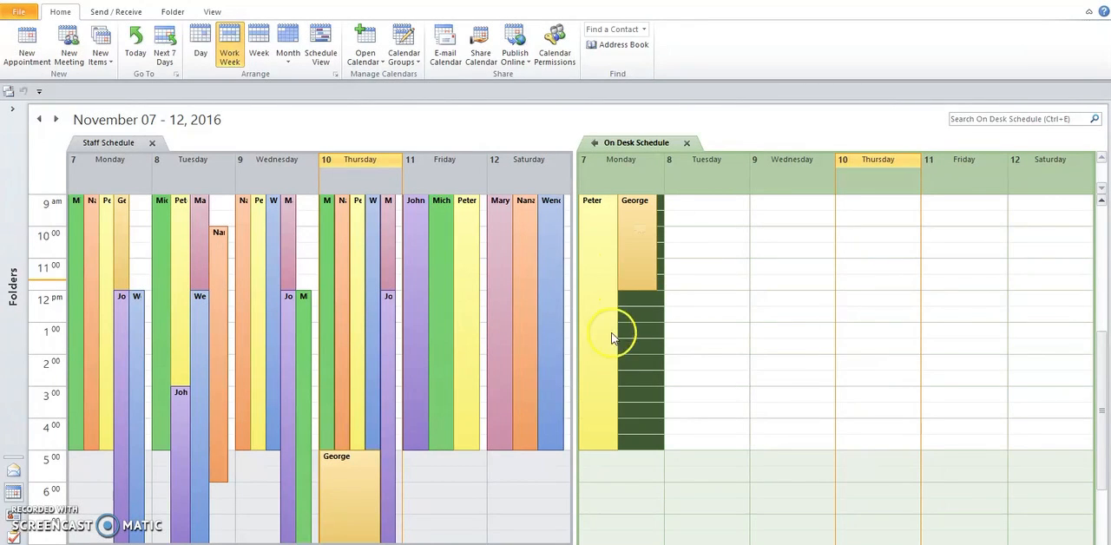
drag(598, 449, 599, 285)
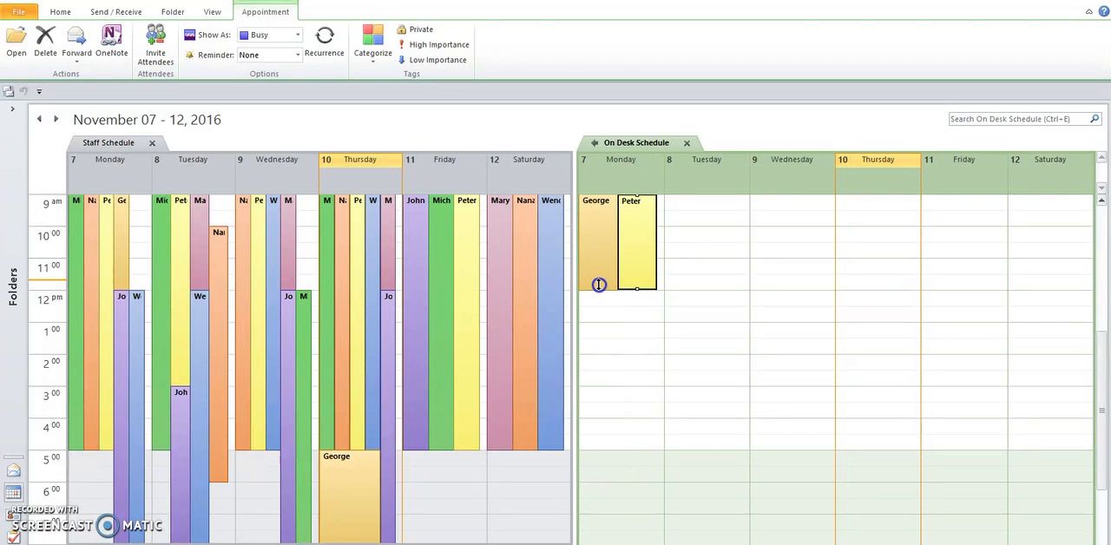
click(611, 333)
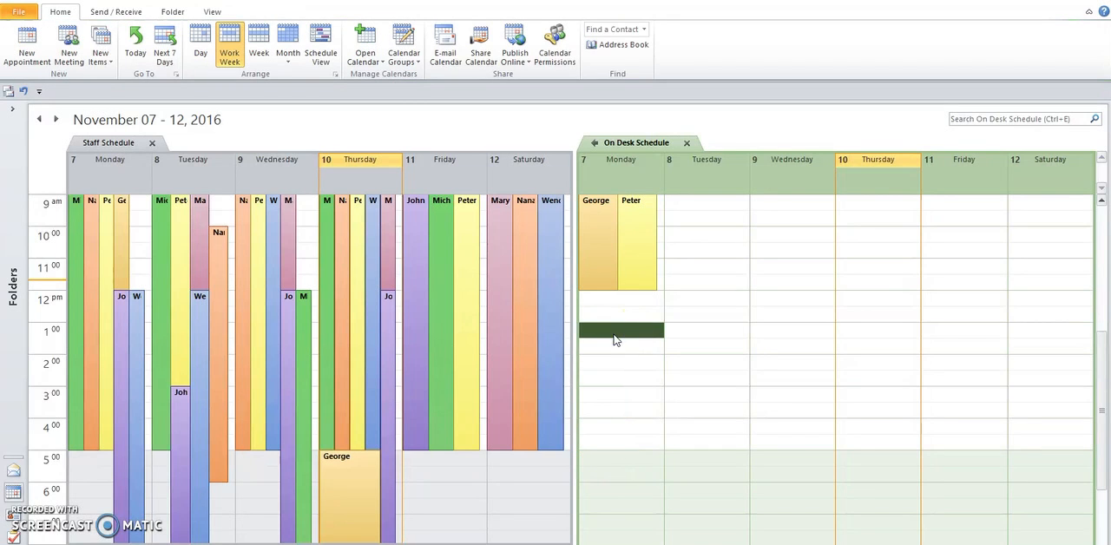
Copy only the selected occurrence of Monday's orange shift to the On Desk Schedule and make it start at 12 PM
drag(93, 296, 615, 289)
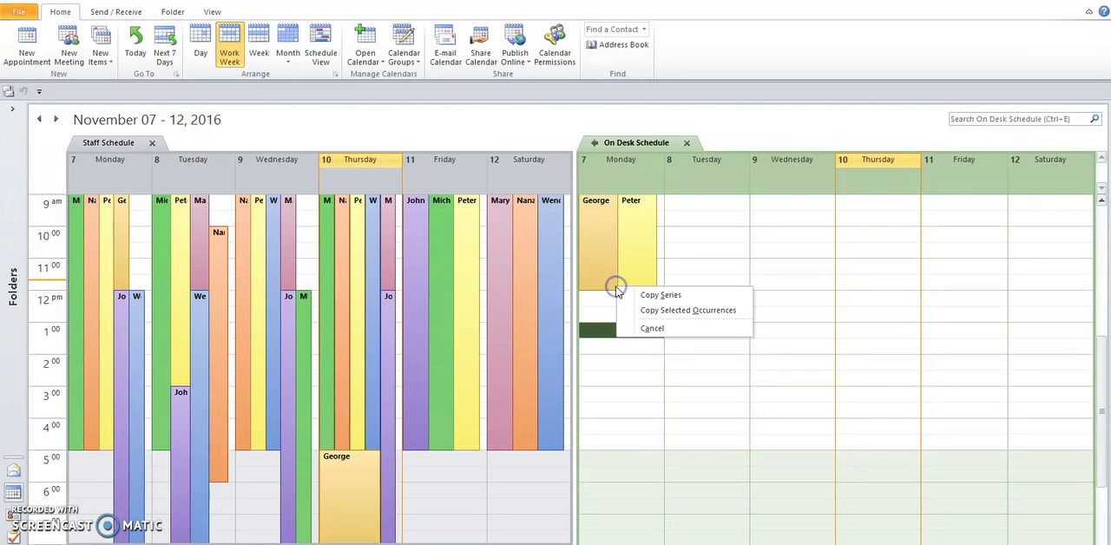
click(649, 309)
click(591, 217)
drag(588, 195, 590, 293)
Copy only the selected occurrence of Monday's green shift to the On Desk Schedule and make it start at 12 PM
drag(78, 267, 608, 289)
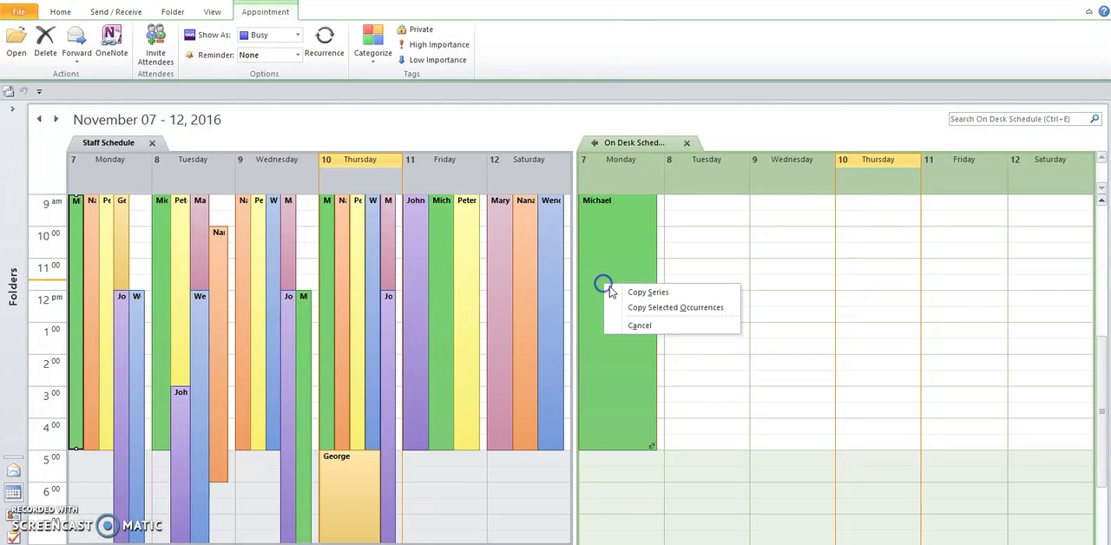
click(665, 307)
click(589, 204)
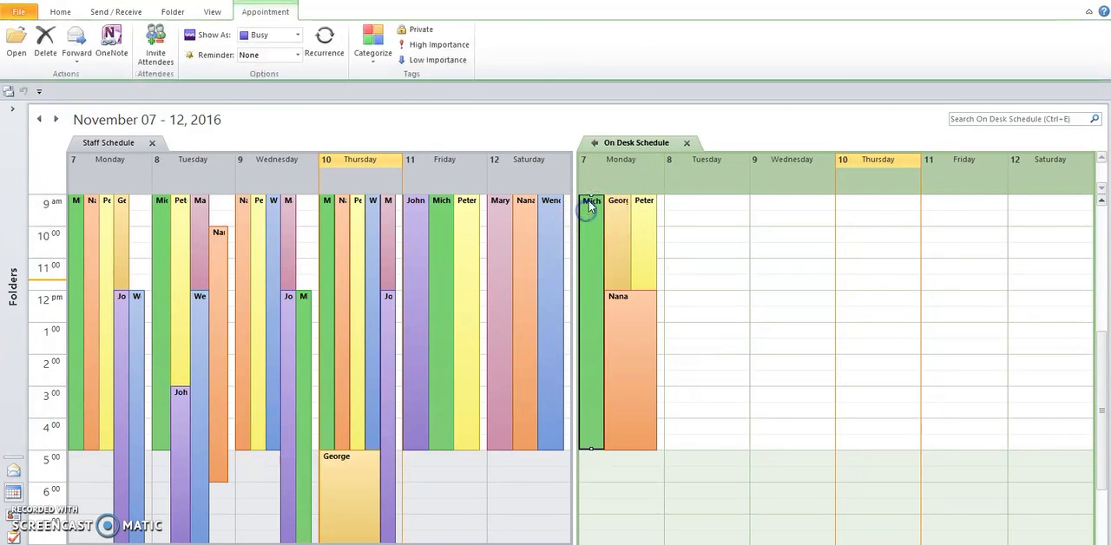
drag(588, 202, 590, 297)
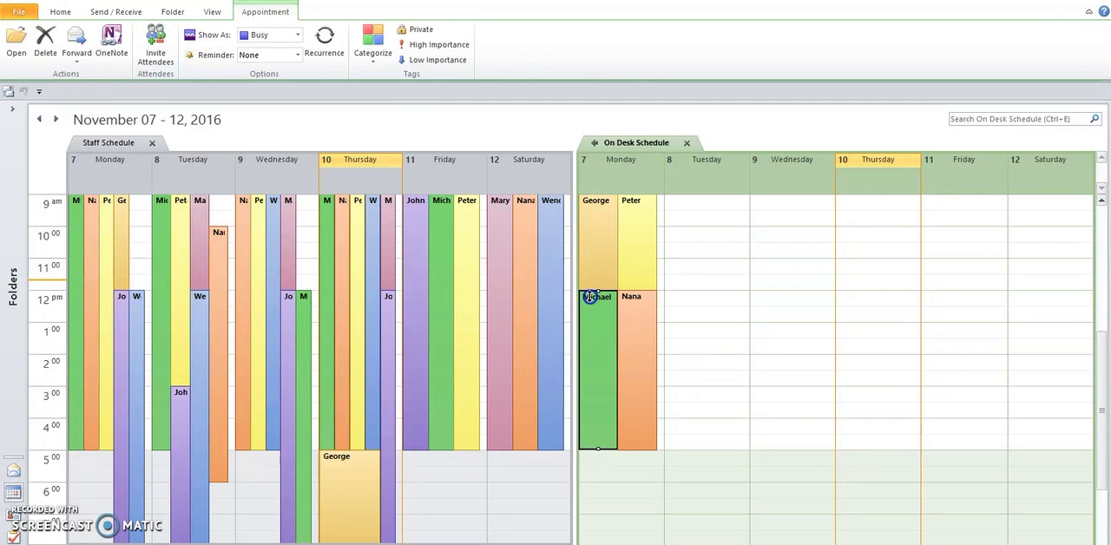
click(617, 473)
Copy only the selected occurrence of Monday's blue shift to the On Desk Schedule and make it start at 5 PM
drag(135, 437, 618, 431)
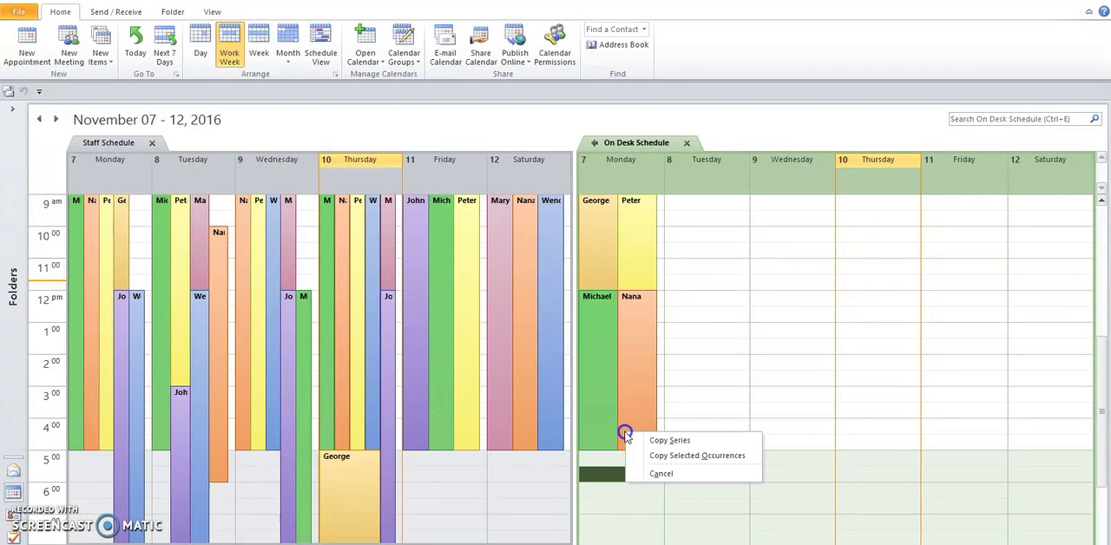
click(700, 456)
click(598, 304)
drag(598, 300, 593, 454)
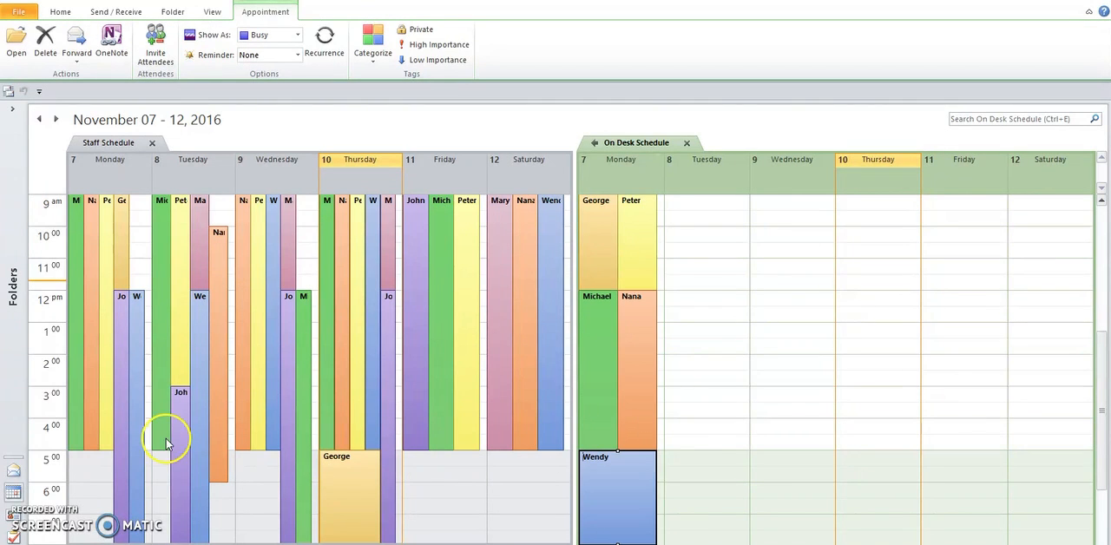
Copy only the selected occurrence of Monday's purple shift to the On Desk Schedule and make it start at 5 PM
drag(129, 422, 600, 423)
click(680, 434)
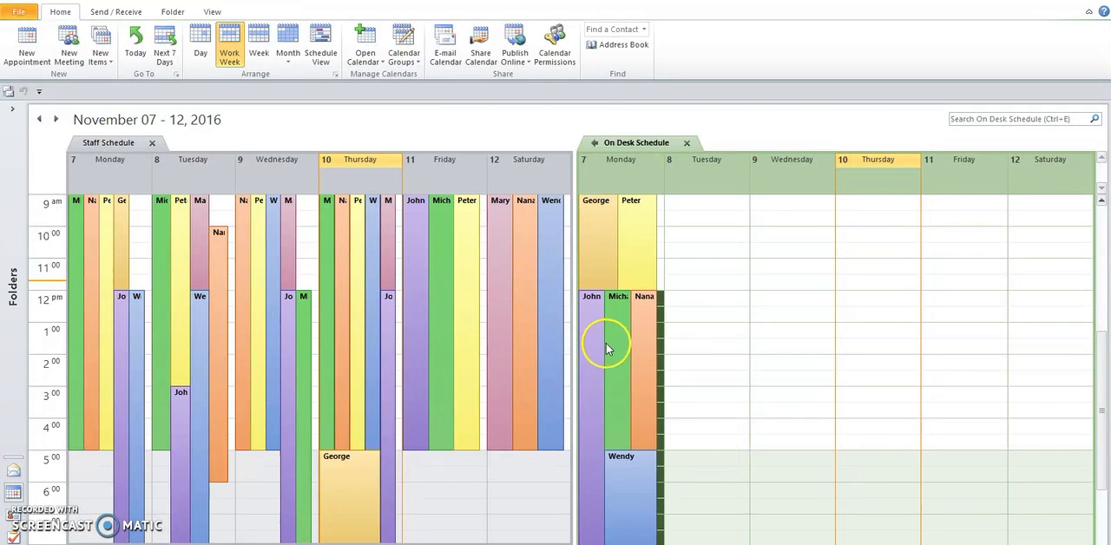
drag(596, 303, 591, 457)
click(737, 489)
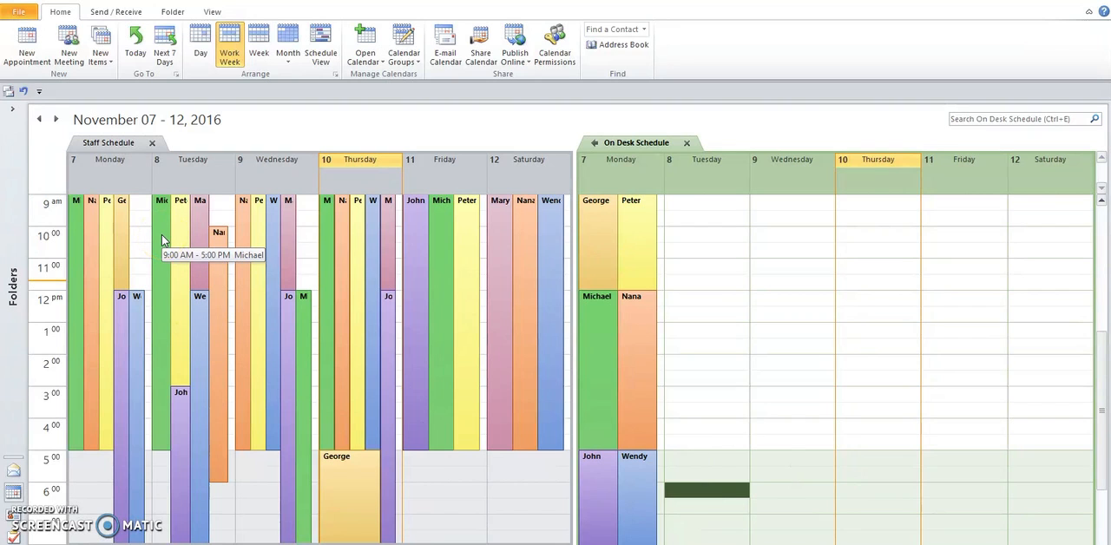
Copy only the selected occurrences of Tuesday's pink and yellow shifts to the On Desk Schedule, with the yellow one shortened to end at 12 PM
drag(201, 234, 669, 240)
click(735, 258)
drag(176, 248, 667, 250)
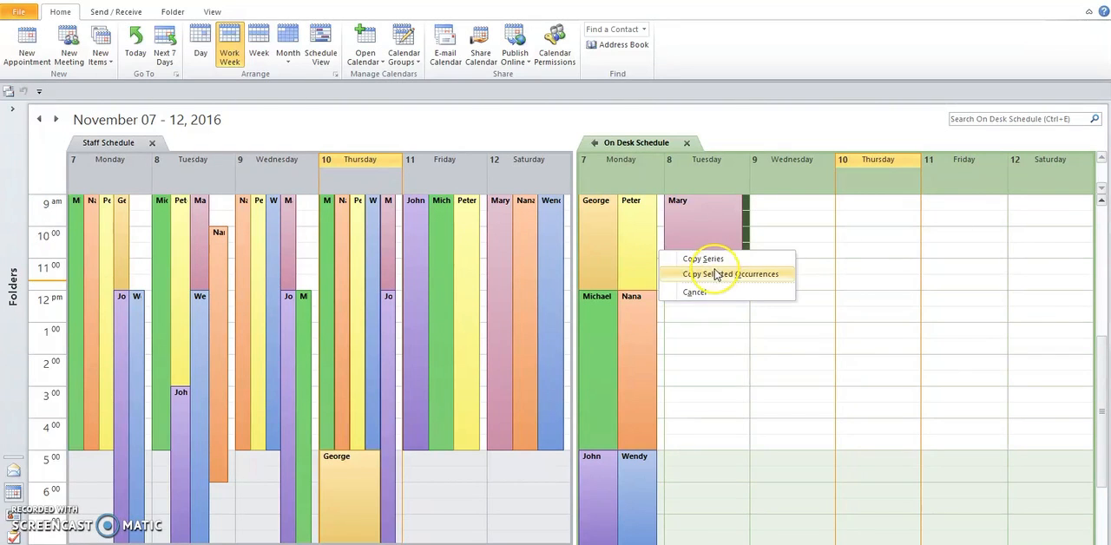
click(714, 273)
drag(692, 392, 690, 289)
Copy only the selected occurrence of Tuesday's orange shift to the On Desk Schedule and trim it to run from 12 PM to 3 PM
drag(211, 267, 692, 269)
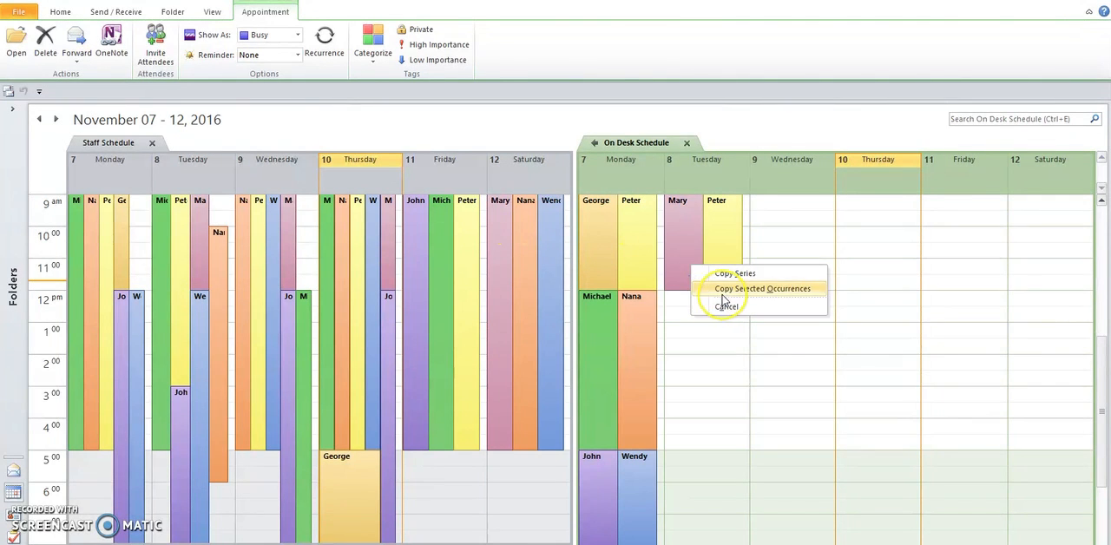
click(723, 289)
drag(733, 227, 733, 291)
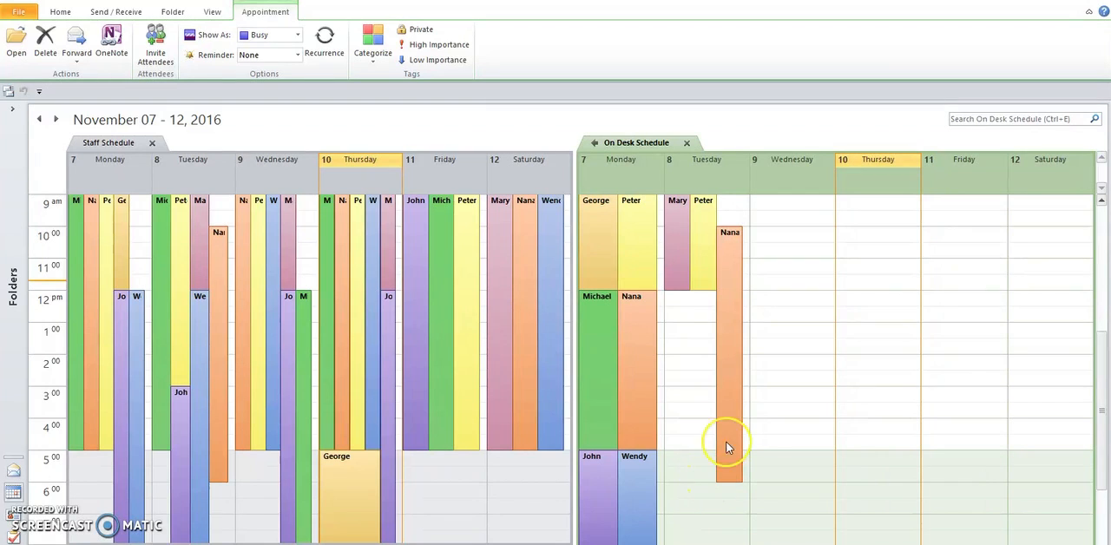
click(727, 241)
drag(727, 227, 726, 292)
drag(704, 483, 702, 386)
click(707, 428)
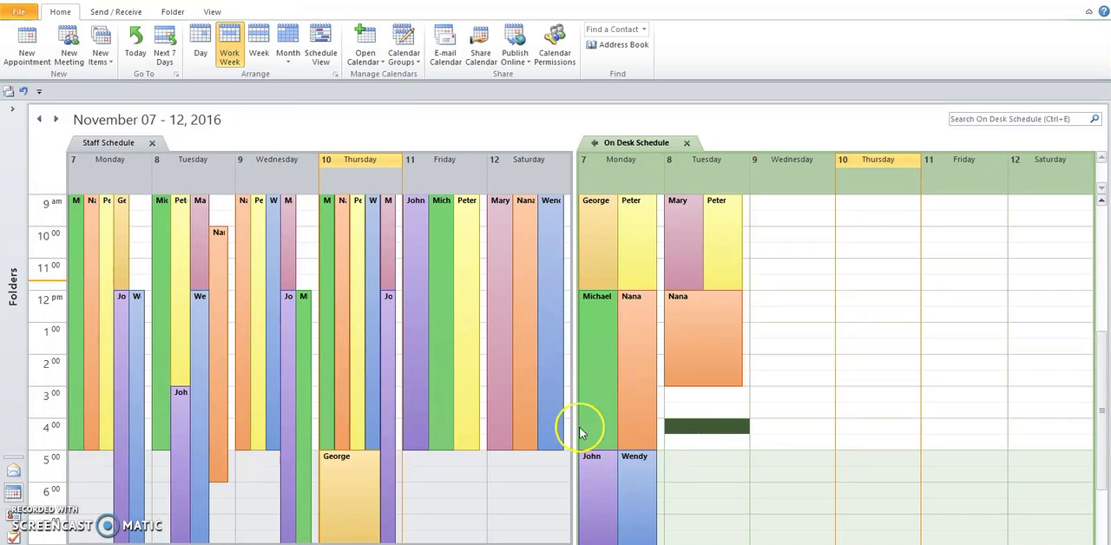
Copy only the selected occurrence of Tuesday's blue shift to the On Desk Schedule and shorten it to end at 3 PM
drag(201, 347, 689, 349)
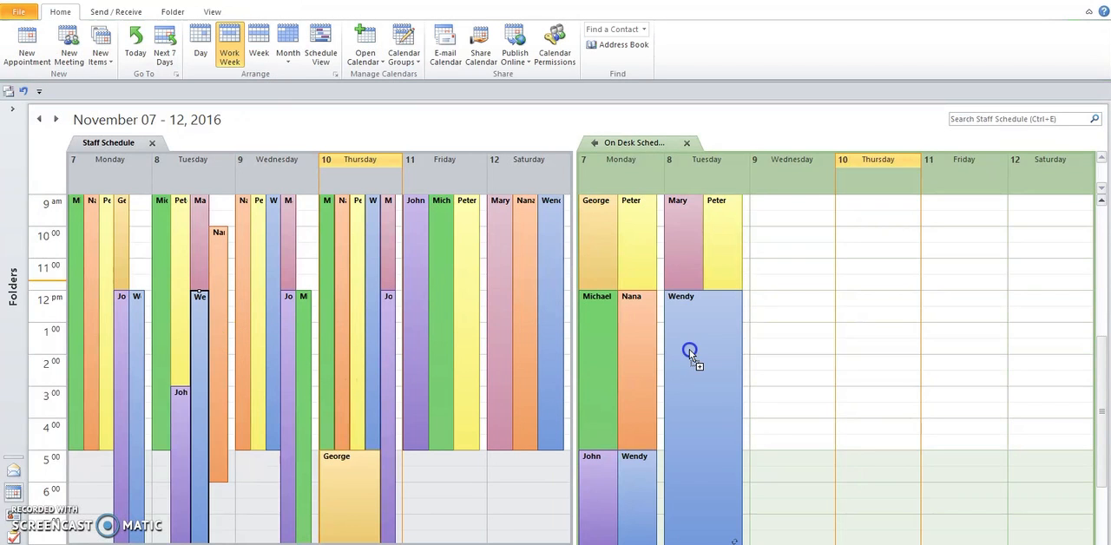
click(721, 375)
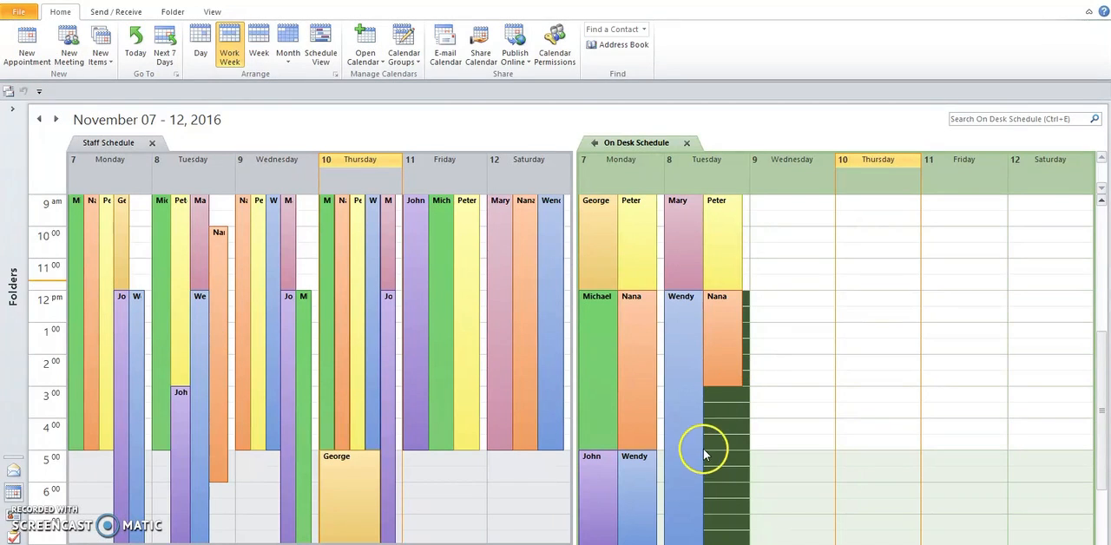
click(686, 519)
drag(684, 541, 681, 382)
click(694, 410)
Copy only the selected occurrence of Tuesday's purple shift to the On Desk Schedule and extend Tuesday's blue shift there into the evening
drag(180, 404, 673, 425)
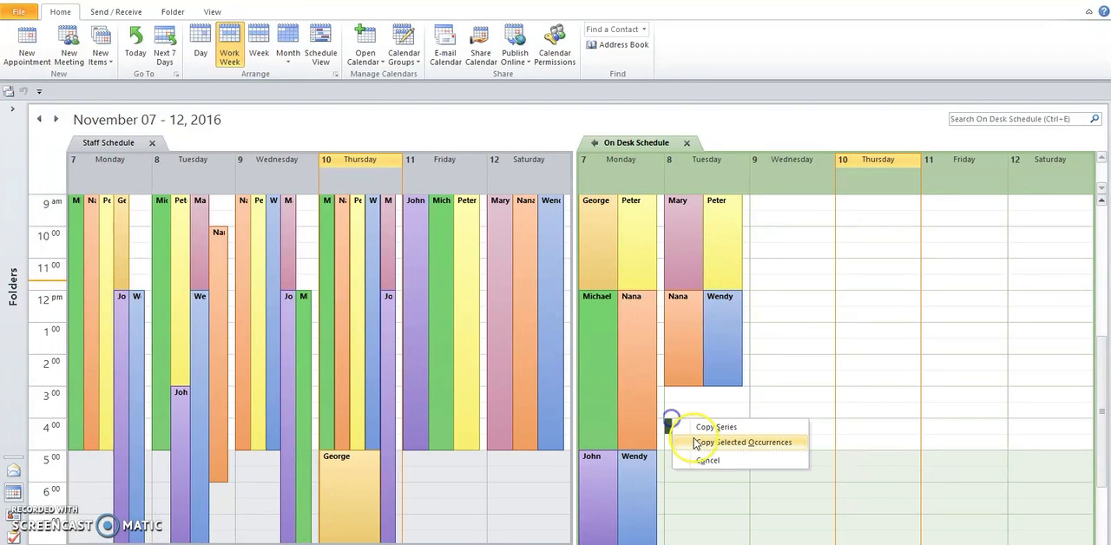
click(703, 443)
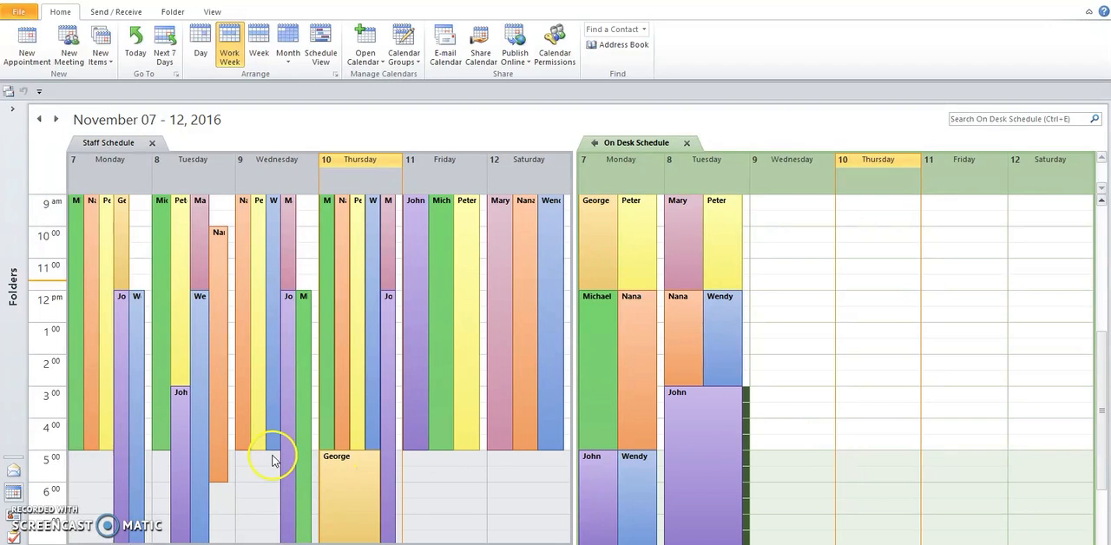
click(734, 362)
drag(724, 384, 724, 531)
click(799, 537)
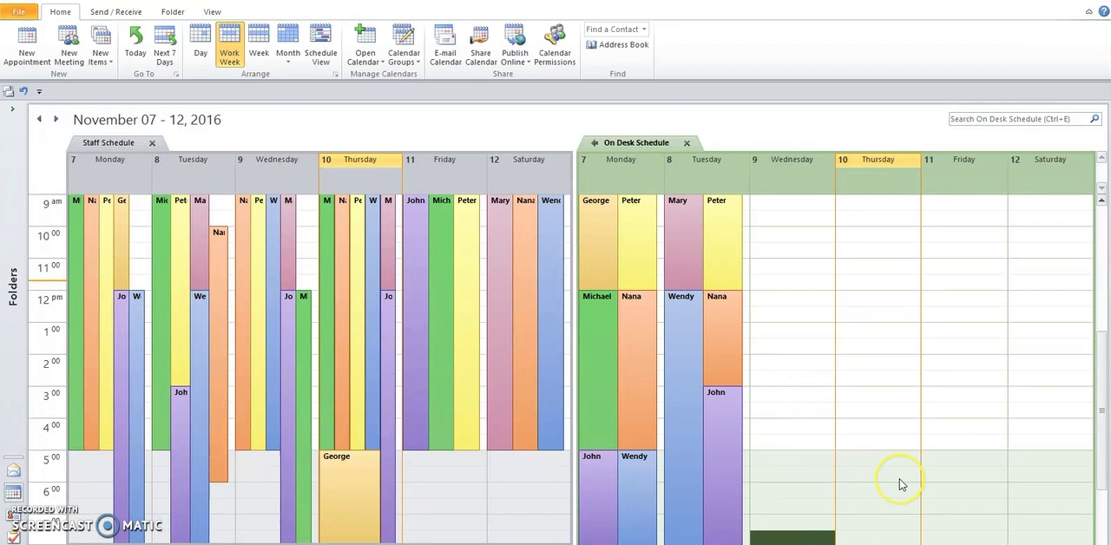